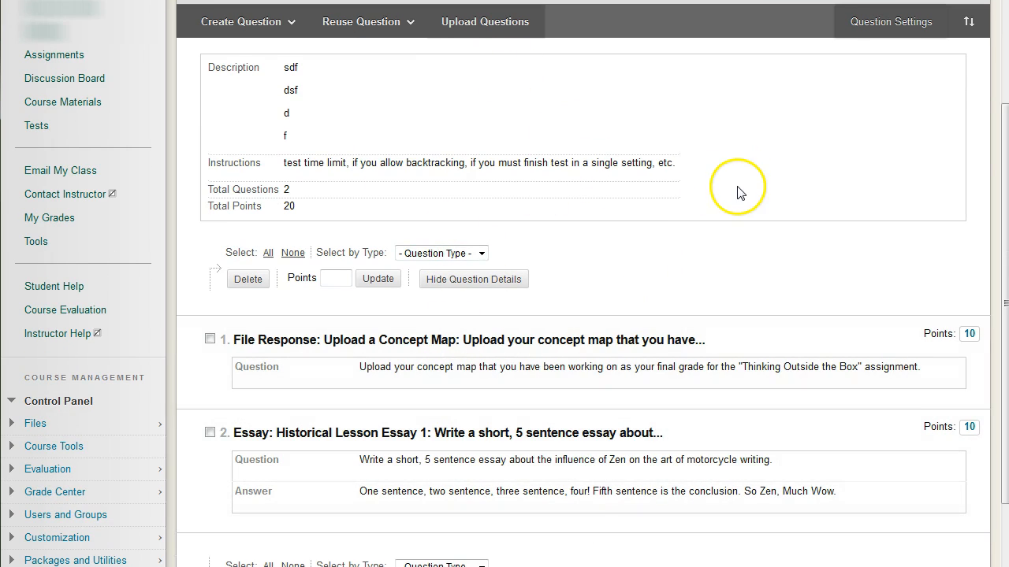
Step: Examine the test's question list and the question types offered for inserting or creating a question
{"action": "scroll", "coordinate": [737, 200], "scroll_direction": "up", "scroll_amount": 1}
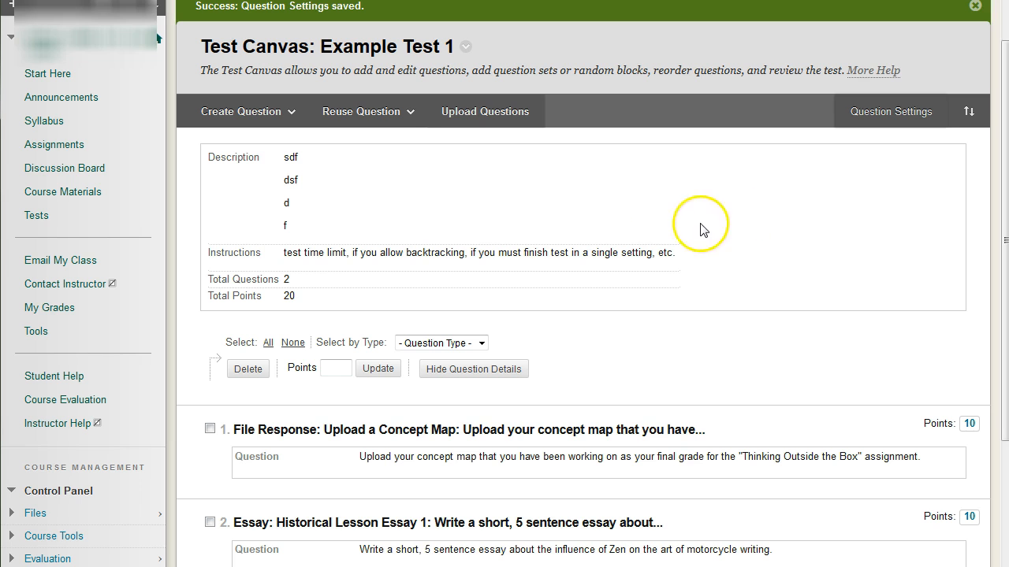
{"action": "left_click", "coordinate": [232, 118]}
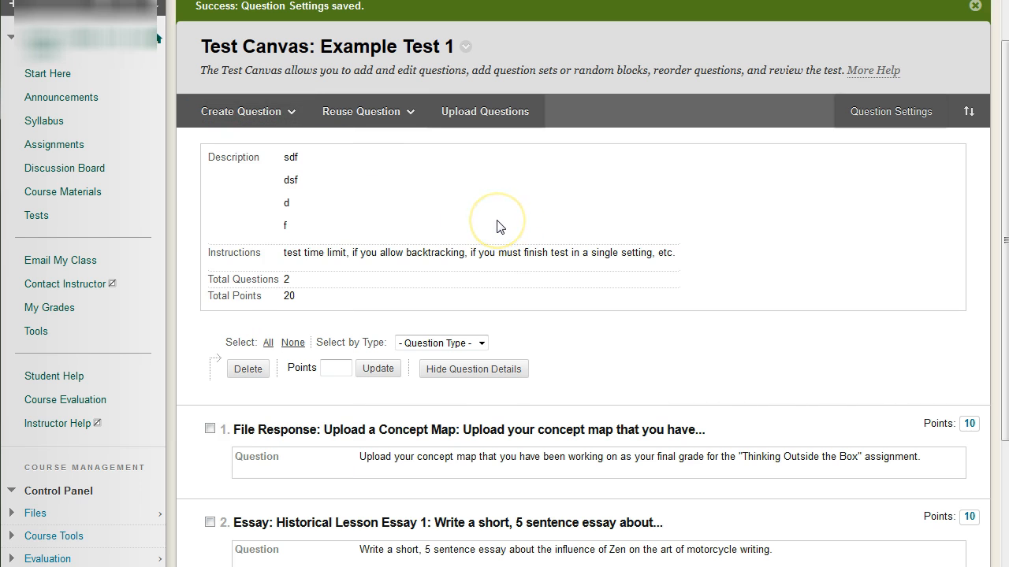
{"action": "scroll", "coordinate": [497, 226], "scroll_direction": "down", "scroll_amount": 3}
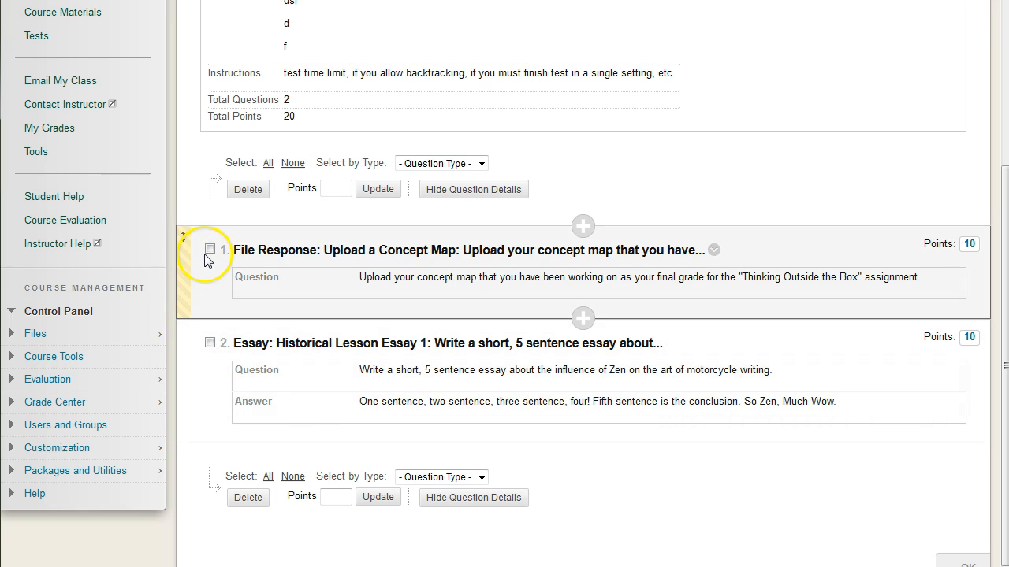
{"action": "mouse_move", "coordinate": [206, 256]}
{"action": "left_mouse_down"}
{"action": "mouse_move", "coordinate": [198, 254]}
{"action": "mouse_move", "coordinate": [190, 397]}
{"action": "mouse_move", "coordinate": [193, 271]}
{"action": "left_mouse_up"}
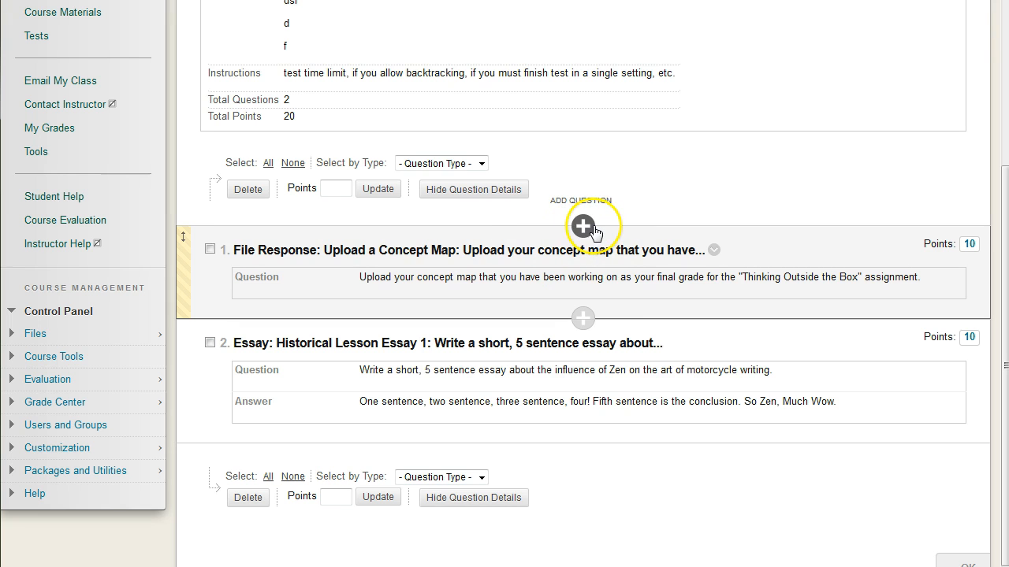
{"action": "left_click", "coordinate": [583, 316]}
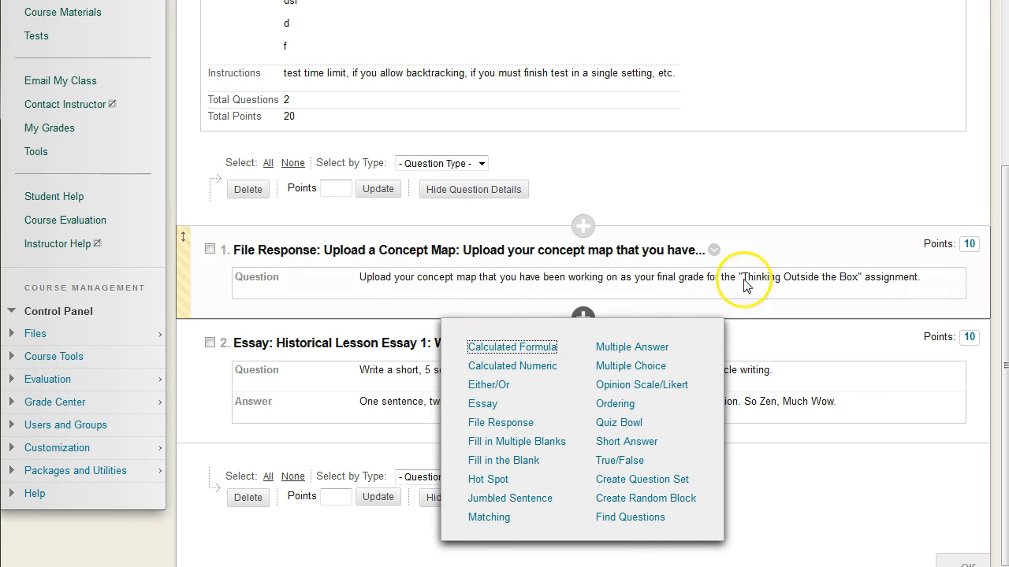
{"action": "left_click", "coordinate": [765, 209]}
{"action": "scroll", "coordinate": [733, 215], "scroll_direction": "up", "scroll_amount": 2}
{"action": "left_click", "coordinate": [260, 116]}
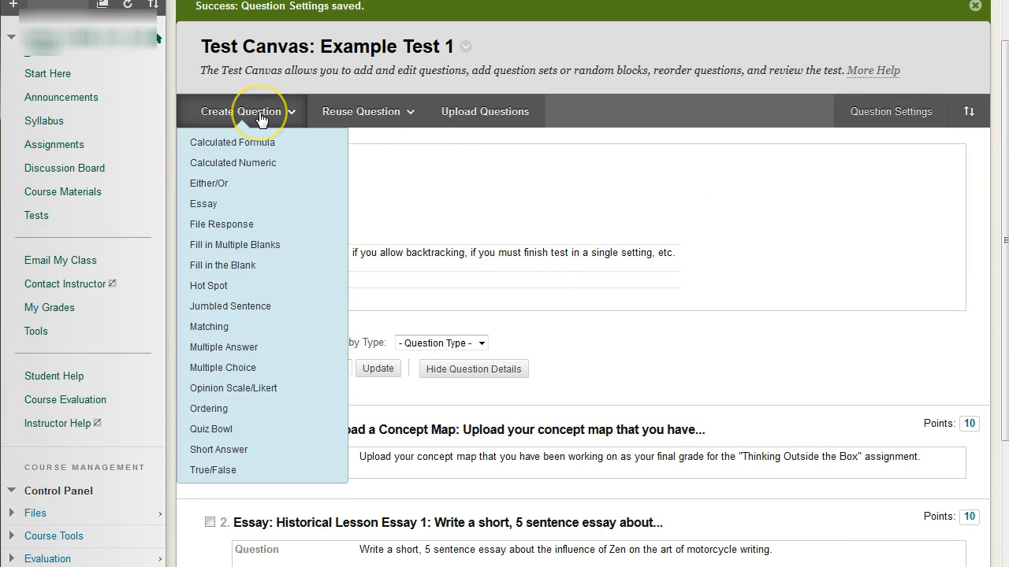
{"action": "left_click", "coordinate": [518, 178]}
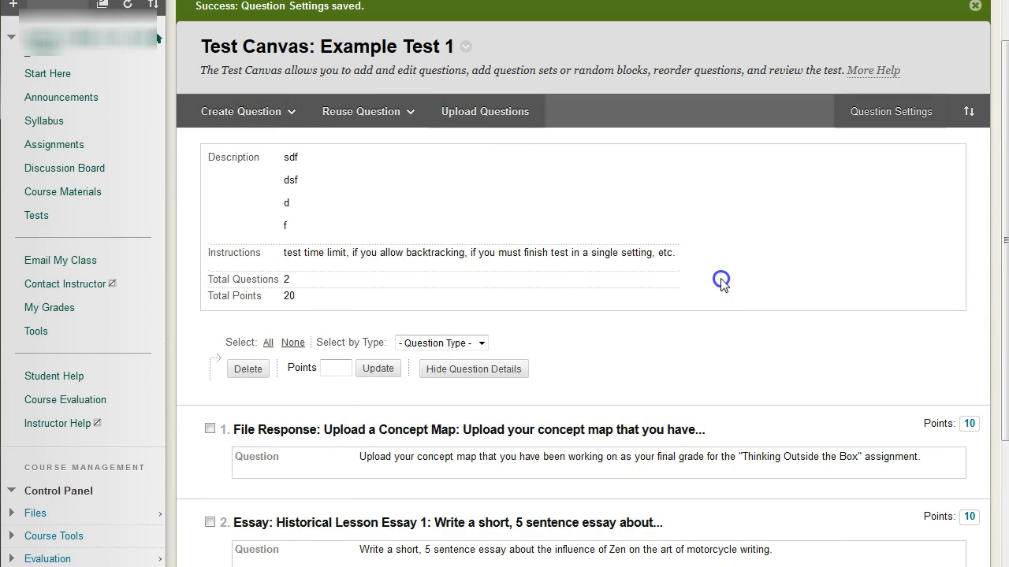
Step: Set the points of the "Upload a Concept Map" File Response question to 1
{"action": "scroll", "coordinate": [721, 280], "scroll_direction": "down", "scroll_amount": 2}
{"action": "left_click", "coordinate": [583, 249]}
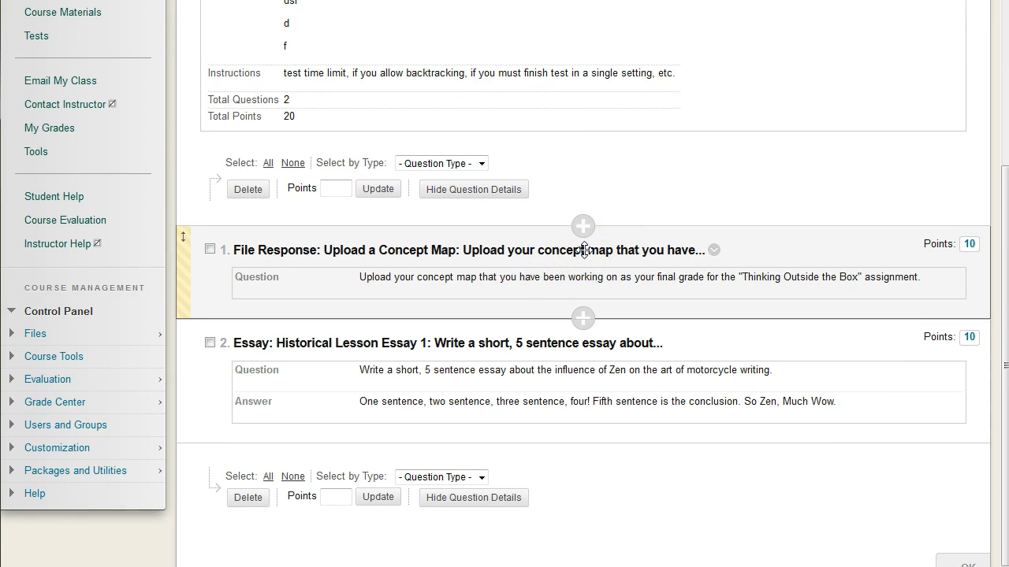
{"action": "scroll", "coordinate": [891, 327], "scroll_direction": "up", "scroll_amount": 1}
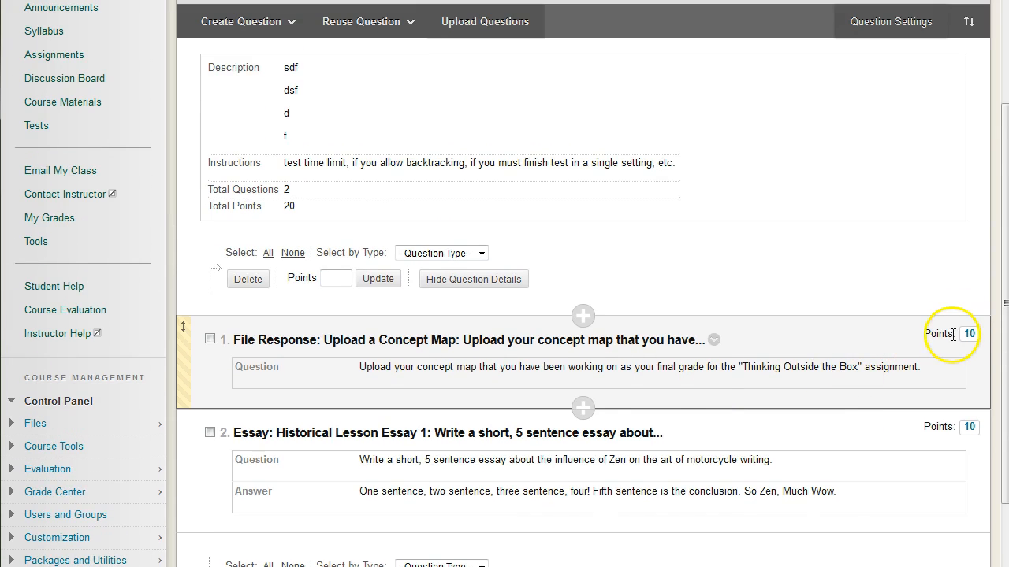
{"action": "left_click_drag", "start_coordinate": [936, 334], "coordinate": [983, 336]}
{"action": "left_click", "coordinate": [942, 331]}
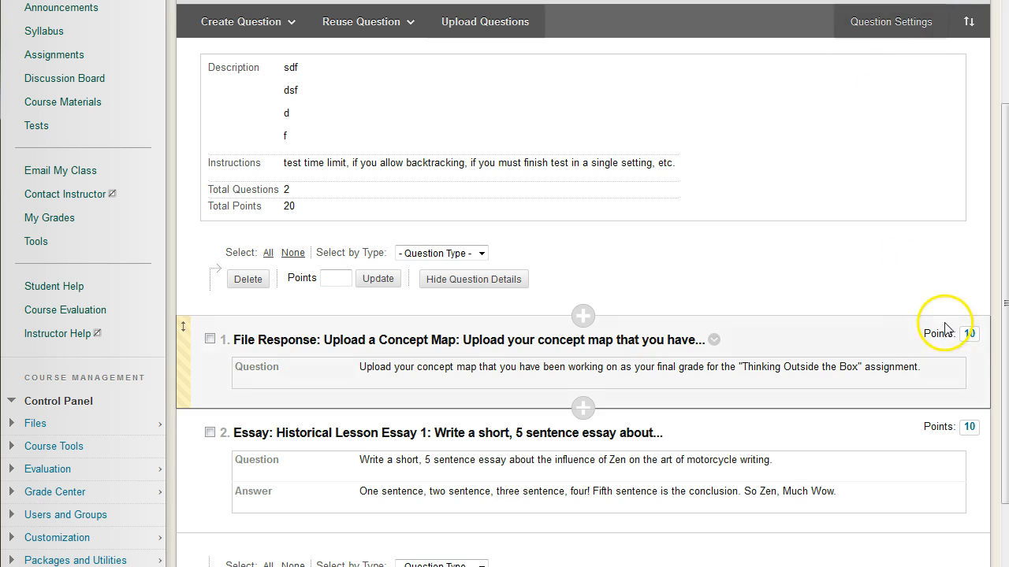
{"action": "left_click", "coordinate": [970, 334]}
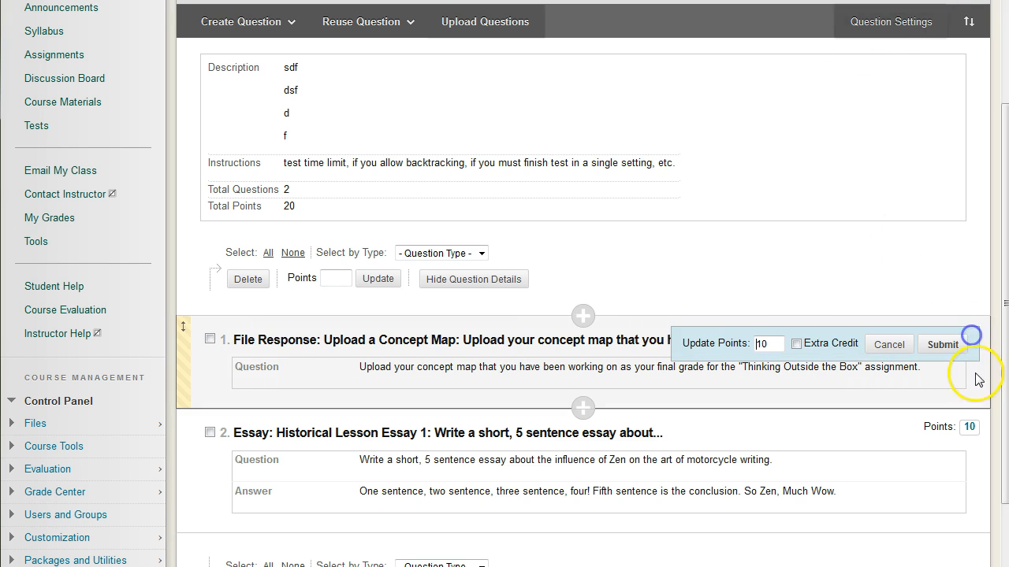
{"action": "left_click", "coordinate": [778, 343]}
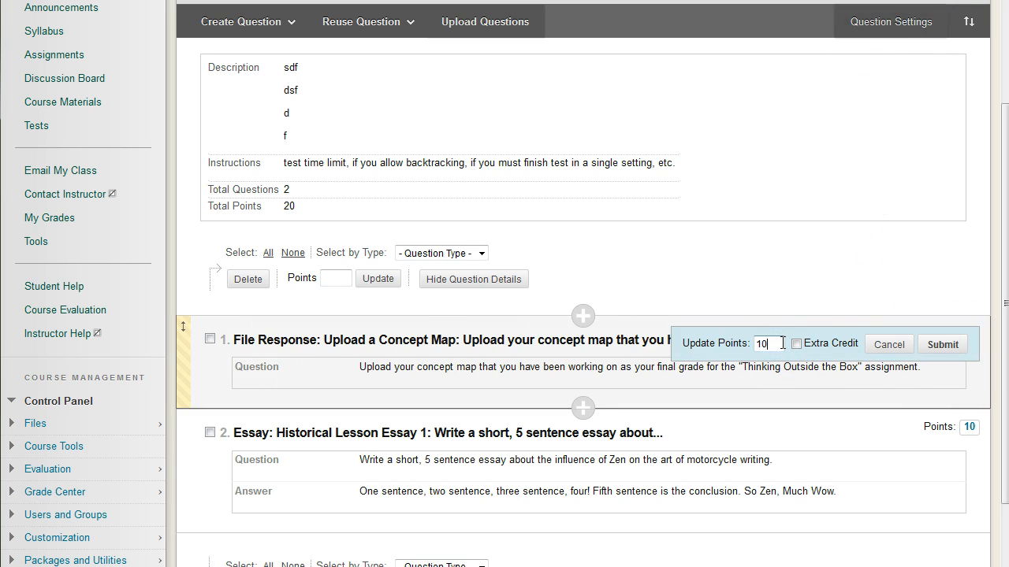
{"action": "left_click", "coordinate": [943, 345]}
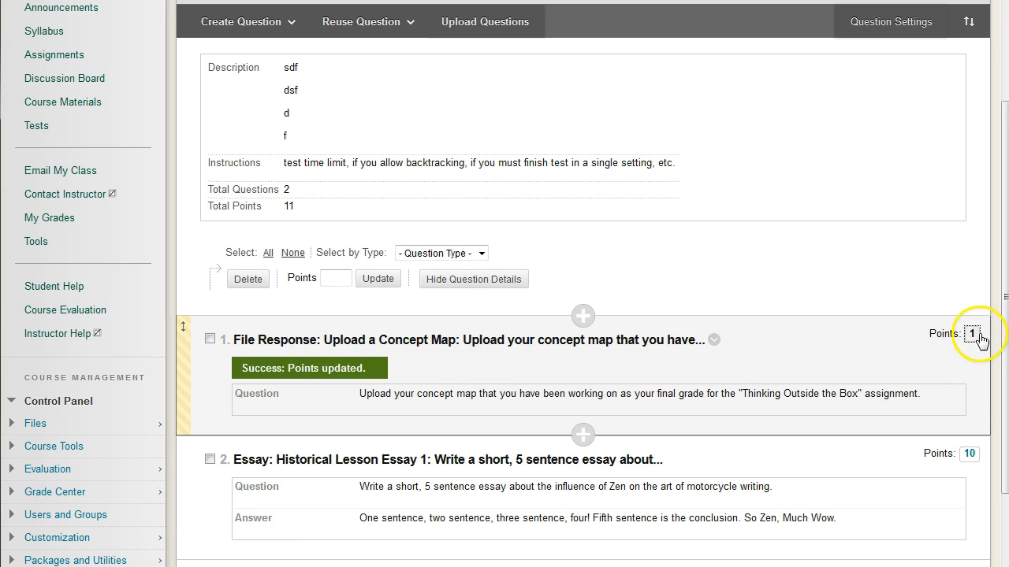
Step: Check the test's total questions and total points, and set the File Response question's points to -10
{"action": "left_click_drag", "start_coordinate": [268, 208], "coordinate": [337, 214]}
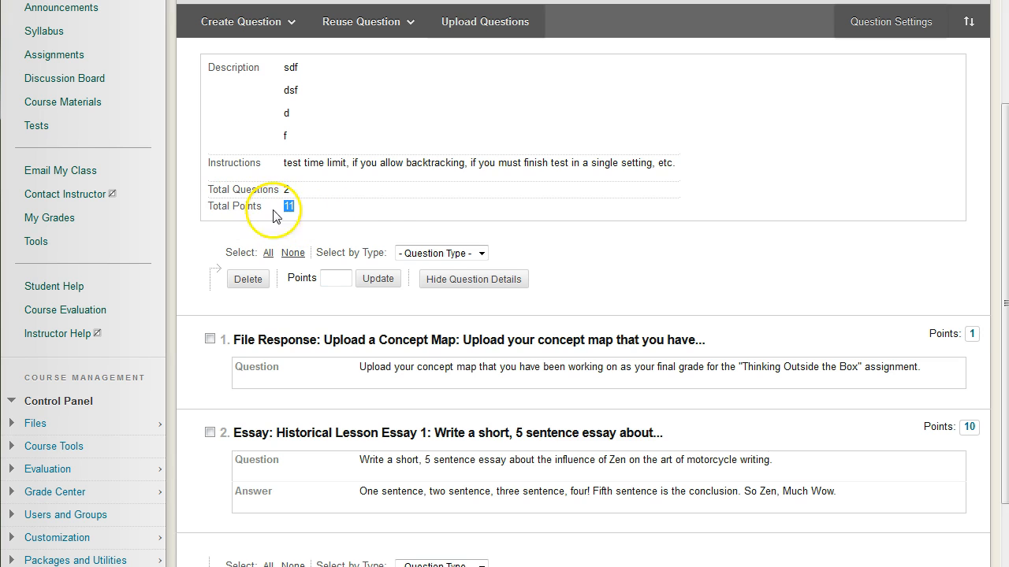
{"action": "left_click_drag", "start_coordinate": [269, 189], "coordinate": [313, 208]}
{"action": "left_click", "coordinate": [313, 207]}
{"action": "left_click", "coordinate": [971, 333]}
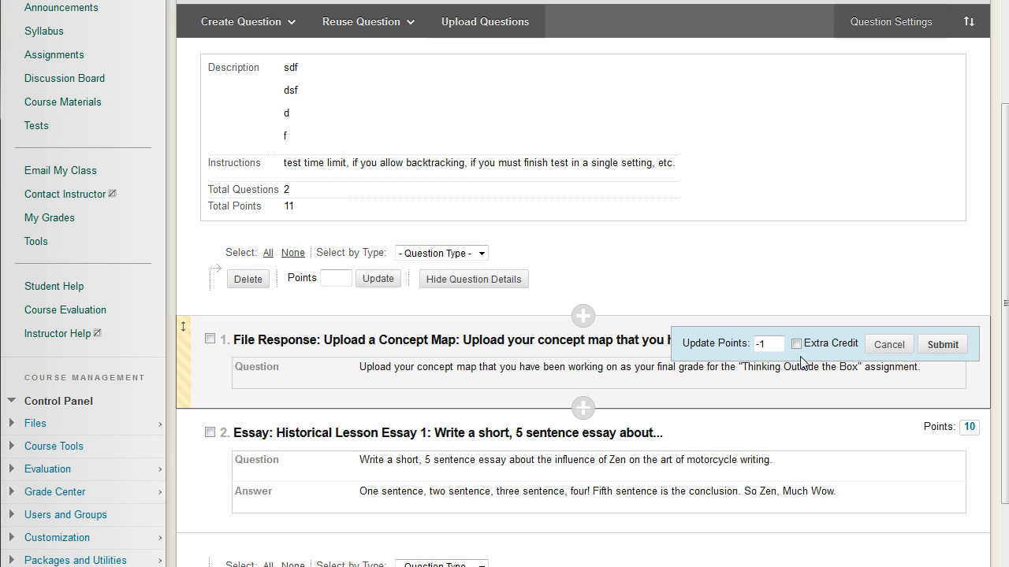
{"action": "left_click", "coordinate": [955, 344]}
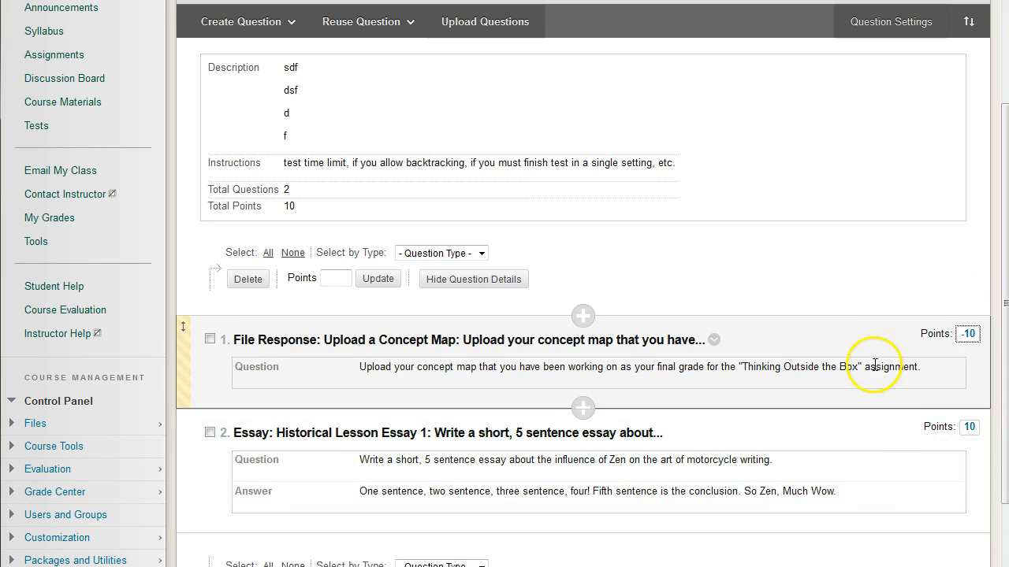
Step: Make the File Response question worth 5 points as extra credit, and check the test's total points
{"action": "left_click", "coordinate": [967, 334]}
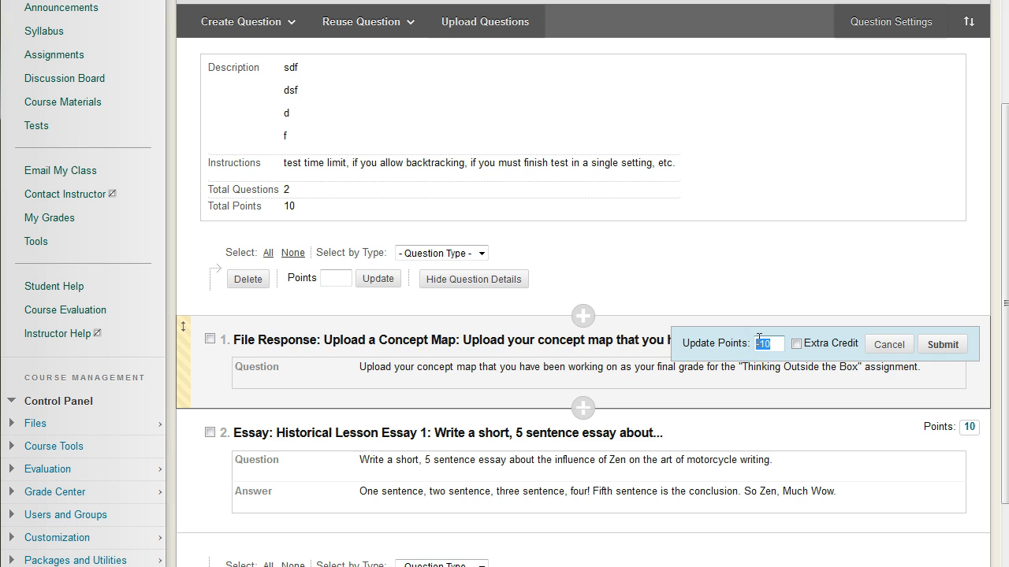
{"action": "left_click", "coordinate": [799, 345]}
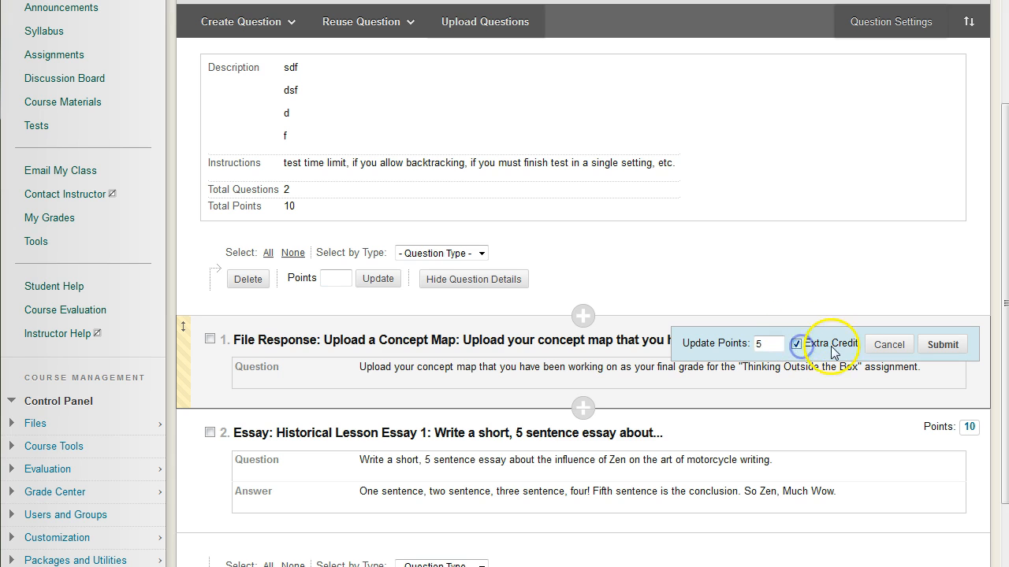
{"action": "left_click", "coordinate": [942, 344]}
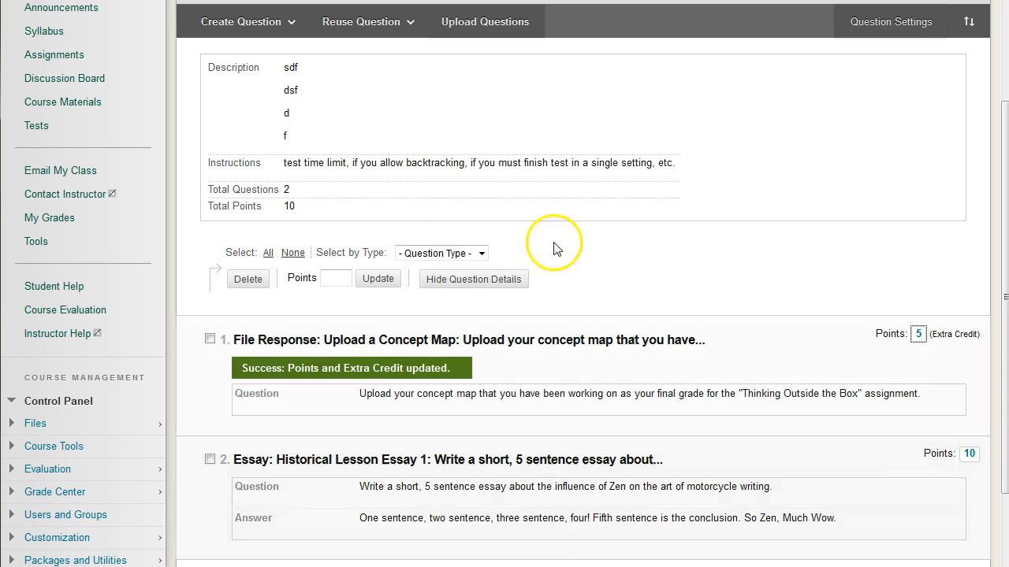
{"action": "left_click_drag", "start_coordinate": [209, 206], "coordinate": [385, 221]}
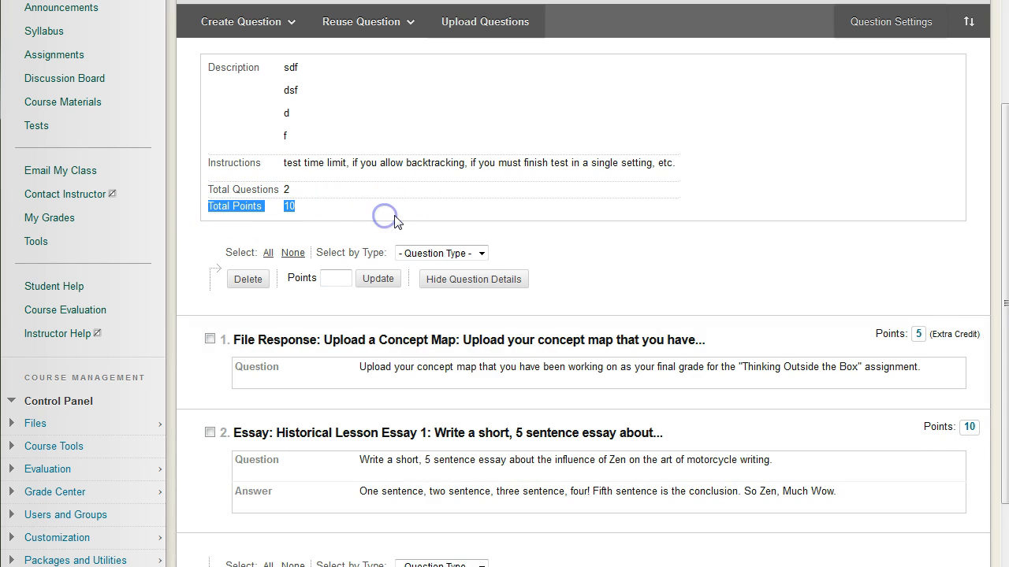
{"action": "left_click", "coordinate": [395, 221]}
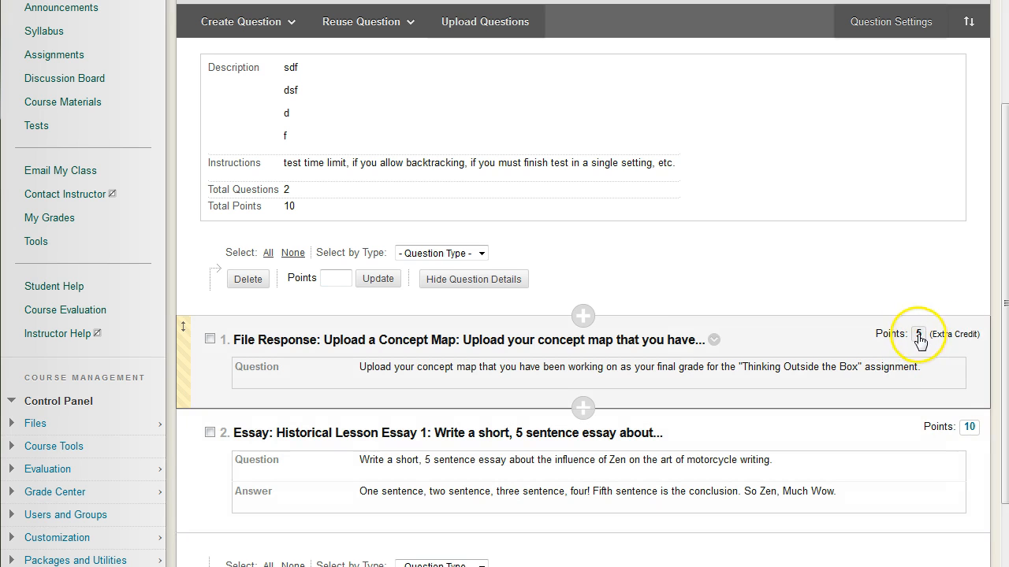
Step: Set the File Response question to 2 points without extra credit
{"action": "left_click", "coordinate": [918, 333]}
{"action": "left_click", "coordinate": [741, 344]}
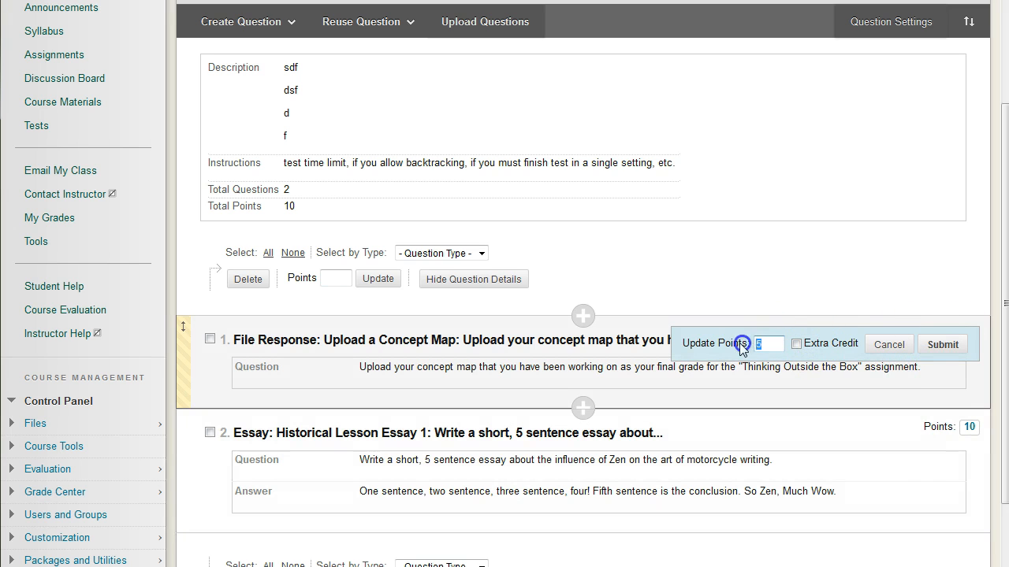
{"action": "type", "text": "2"}
{"action": "left_click", "coordinate": [949, 344]}
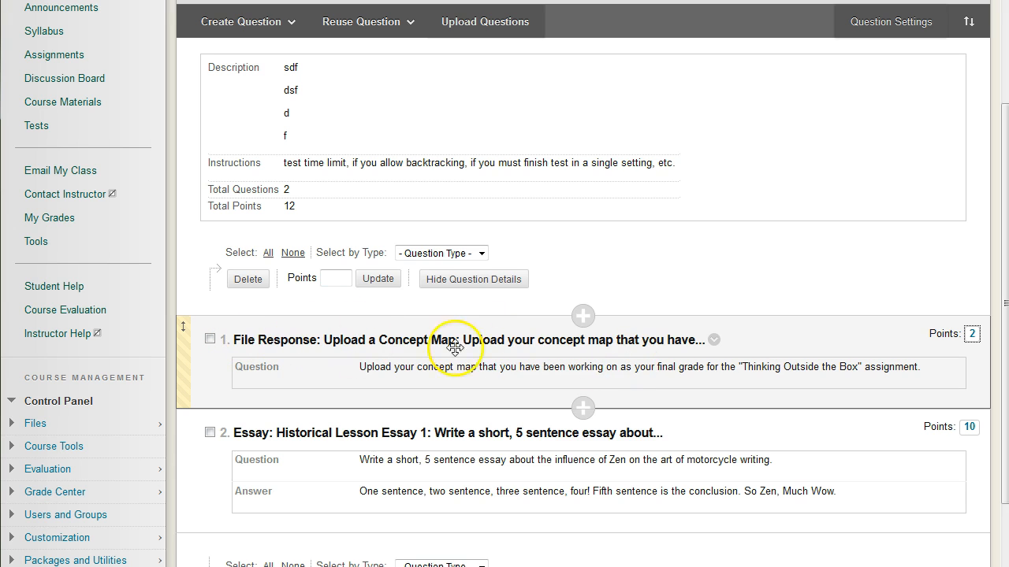
Step: Open the File Response question for editing, review its text, categories and instructor notes sections, and return without saving
{"action": "left_click", "coordinate": [714, 341]}
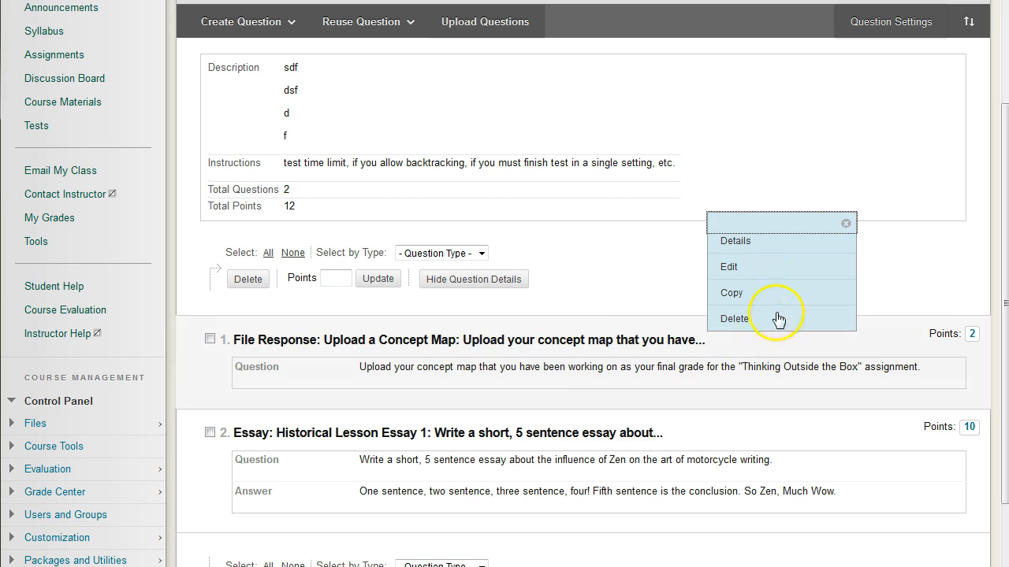
{"action": "left_click", "coordinate": [763, 267]}
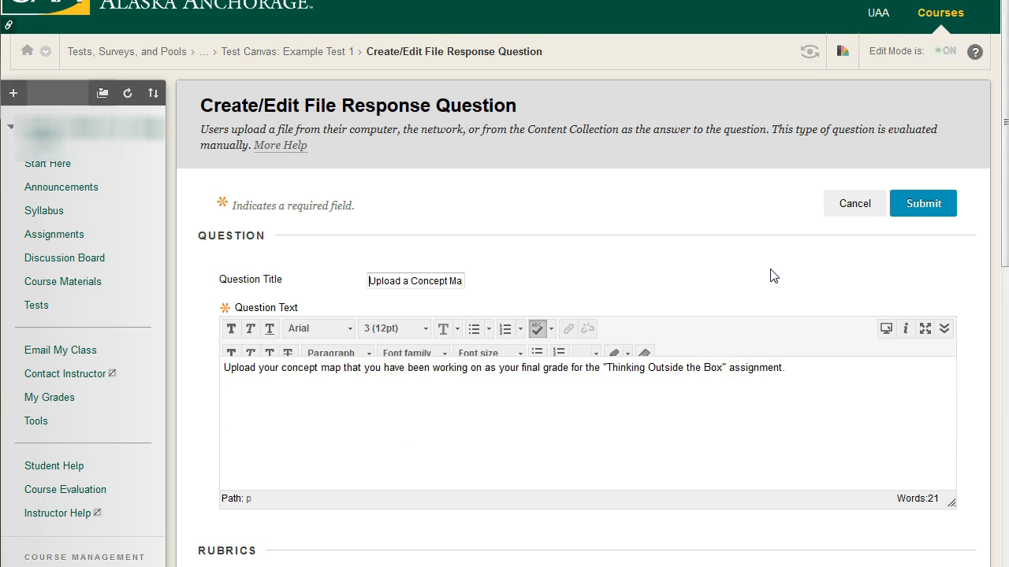
{"action": "scroll", "coordinate": [770, 276], "scroll_direction": "down", "scroll_amount": 5}
{"action": "scroll", "coordinate": [759, 311], "scroll_direction": "down", "scroll_amount": 3}
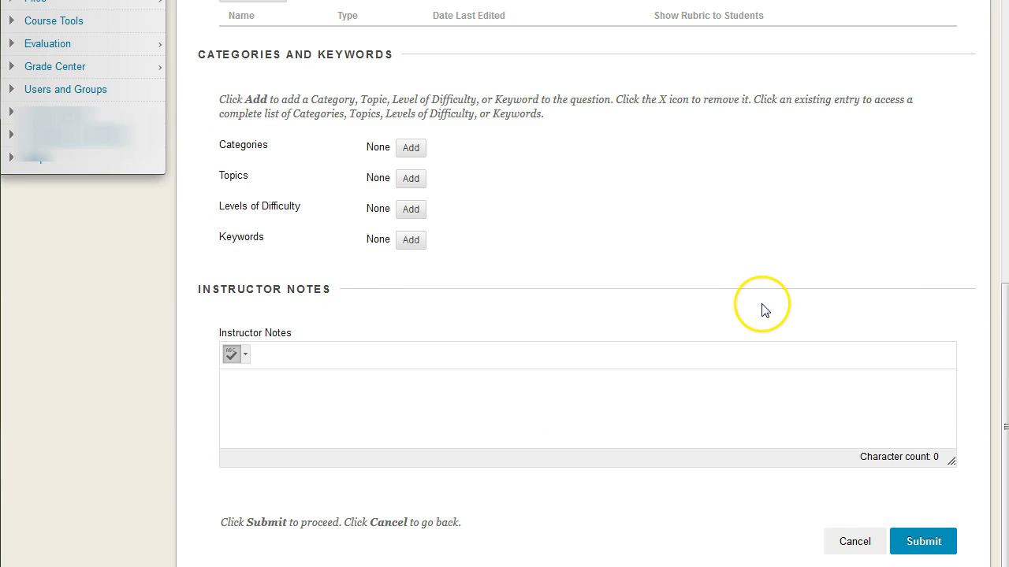
{"action": "scroll", "coordinate": [762, 310], "scroll_direction": "up", "scroll_amount": 9}
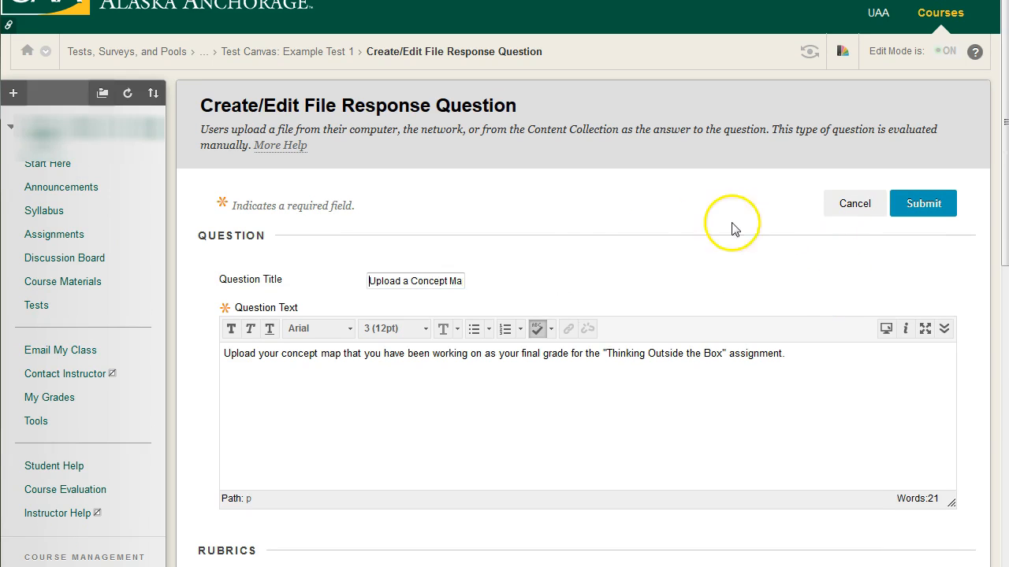
{"action": "left_click", "coordinate": [844, 200]}
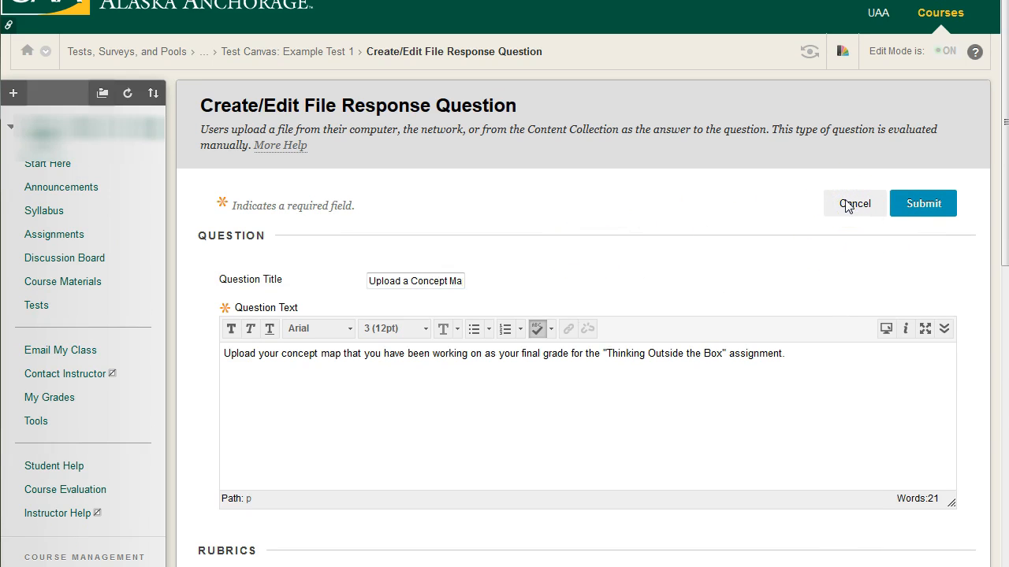
{"action": "scroll", "coordinate": [766, 265], "scroll_direction": "up", "scroll_amount": 4}
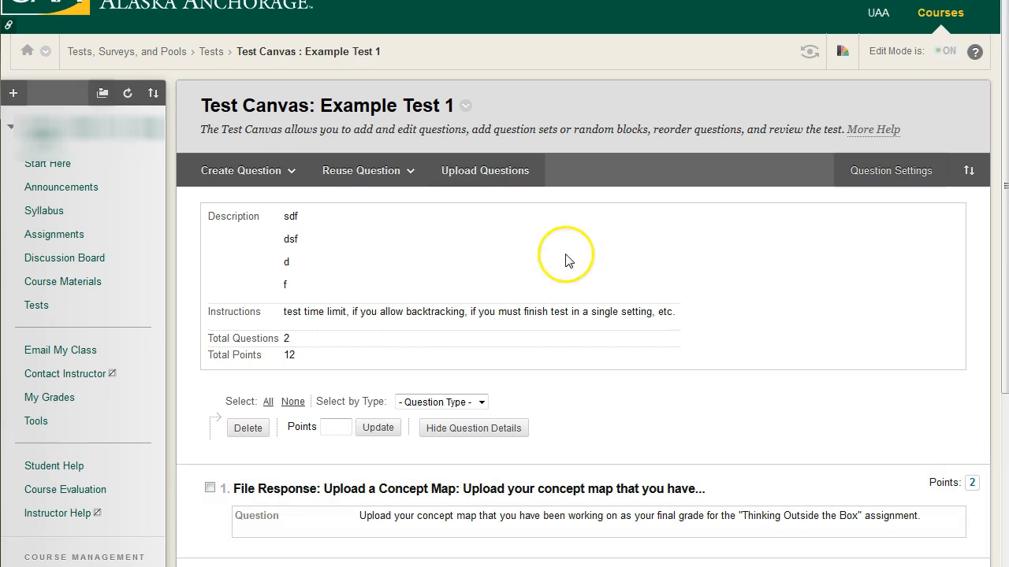
Step: Start a Multiple Choice question titled "gdrgdg" with the question text "dggd sfsd" followed by separate "f" lines
{"action": "left_click", "coordinate": [282, 177]}
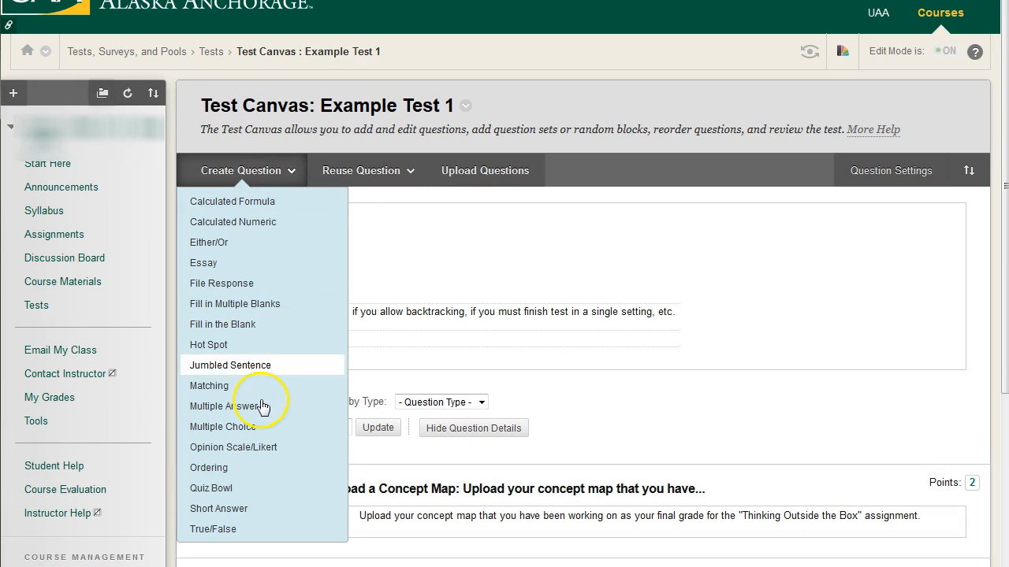
{"action": "left_click", "coordinate": [241, 431]}
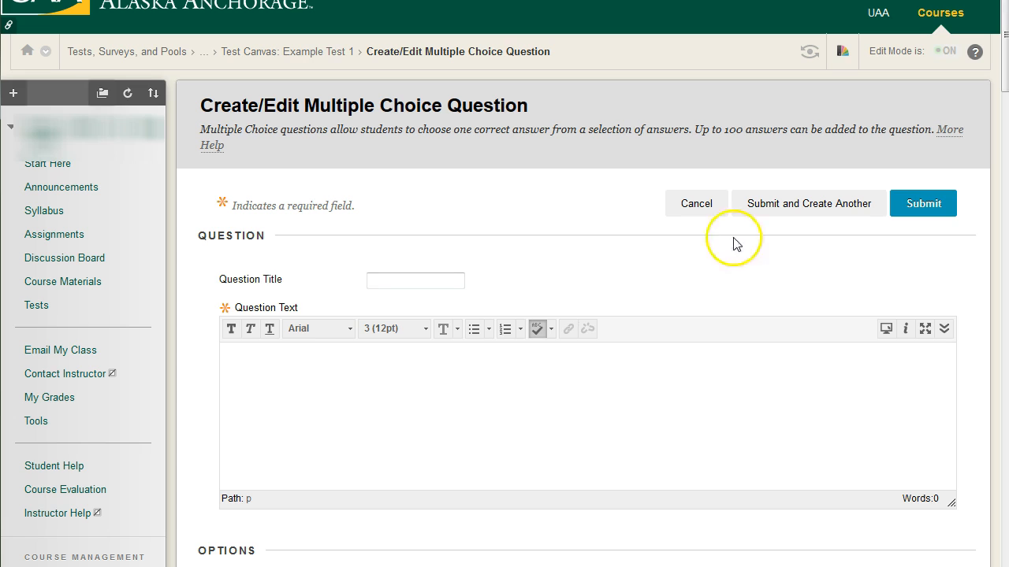
{"action": "left_click", "coordinate": [447, 277]}
{"action": "type", "text": "gdrgdg"}
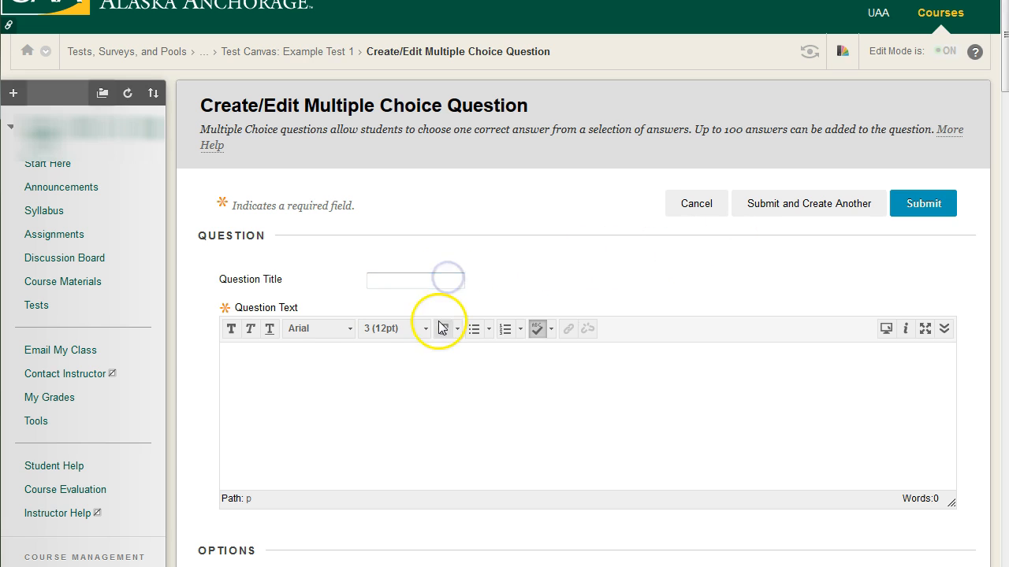
{"action": "left_click", "coordinate": [342, 387]}
{"action": "scroll", "coordinate": [367, 387], "scroll_direction": "down", "scroll_amount": 2}
{"action": "type", "text": "dg"}
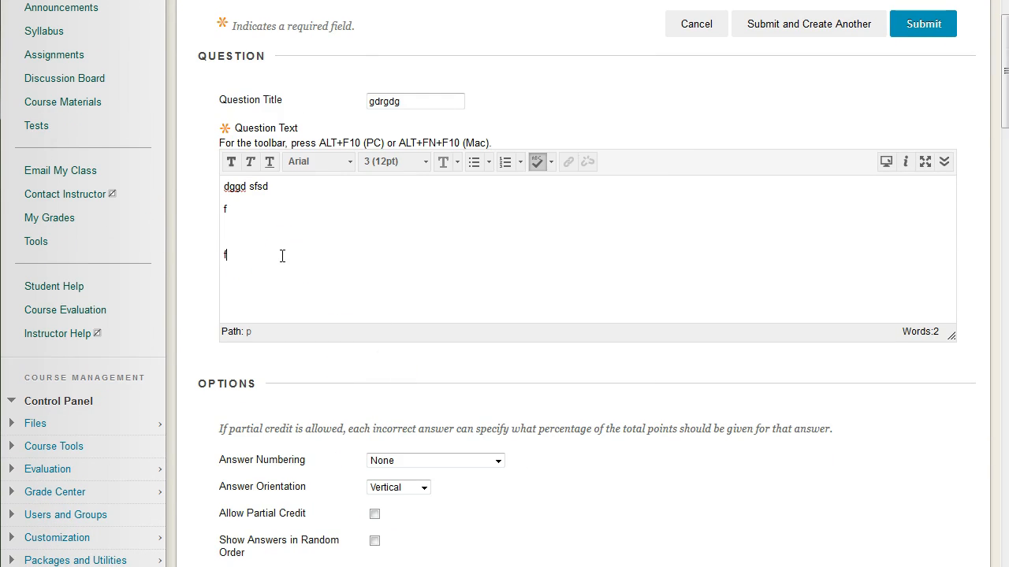
Step: Look through the answer numbering choices for the question, leaving the setting at None
{"action": "scroll", "coordinate": [433, 250], "scroll_direction": "down", "scroll_amount": 2}
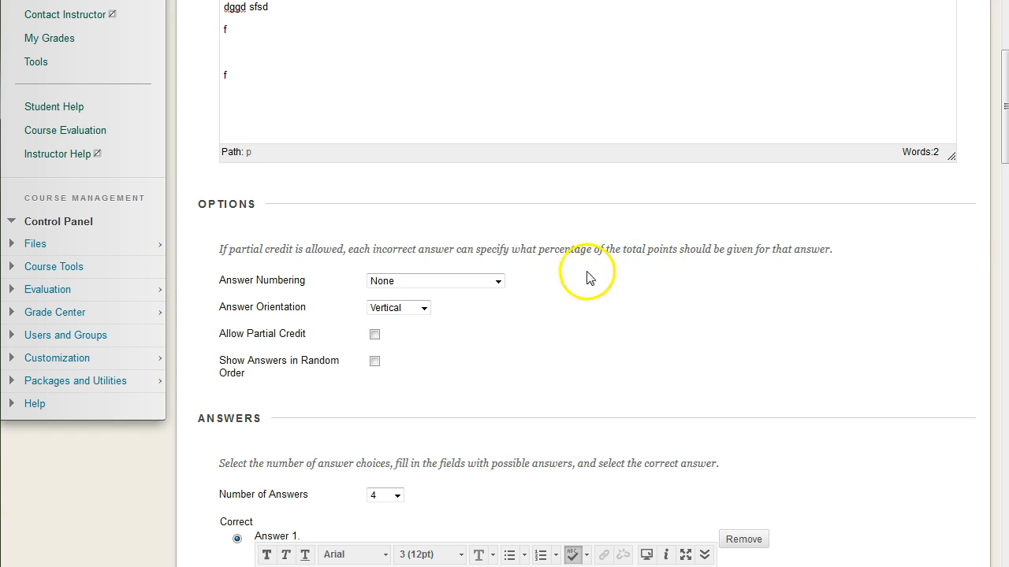
{"action": "left_click", "coordinate": [496, 280]}
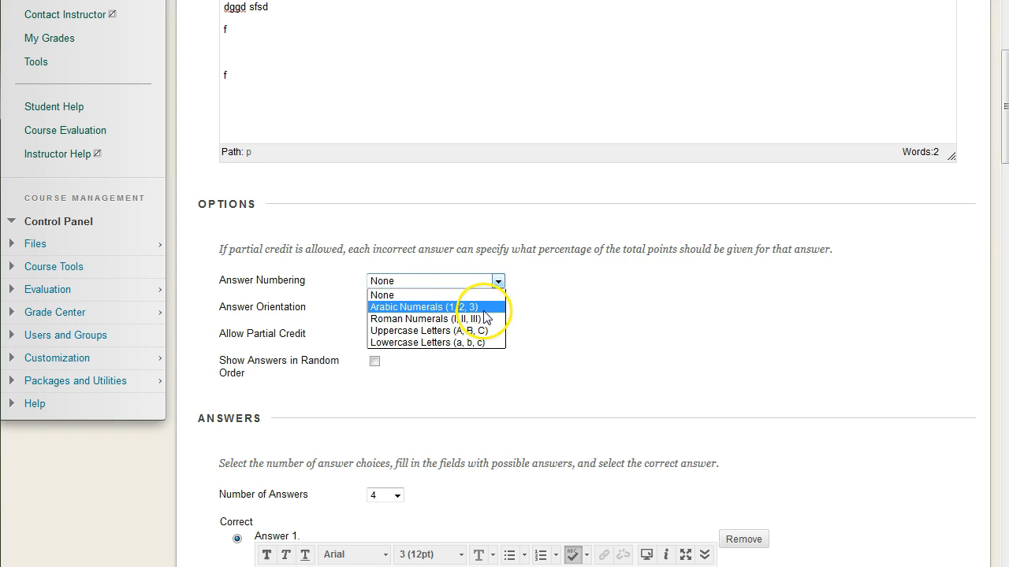
{"action": "left_click", "coordinate": [544, 320]}
{"action": "left_click", "coordinate": [495, 285]}
{"action": "left_click", "coordinate": [517, 299]}
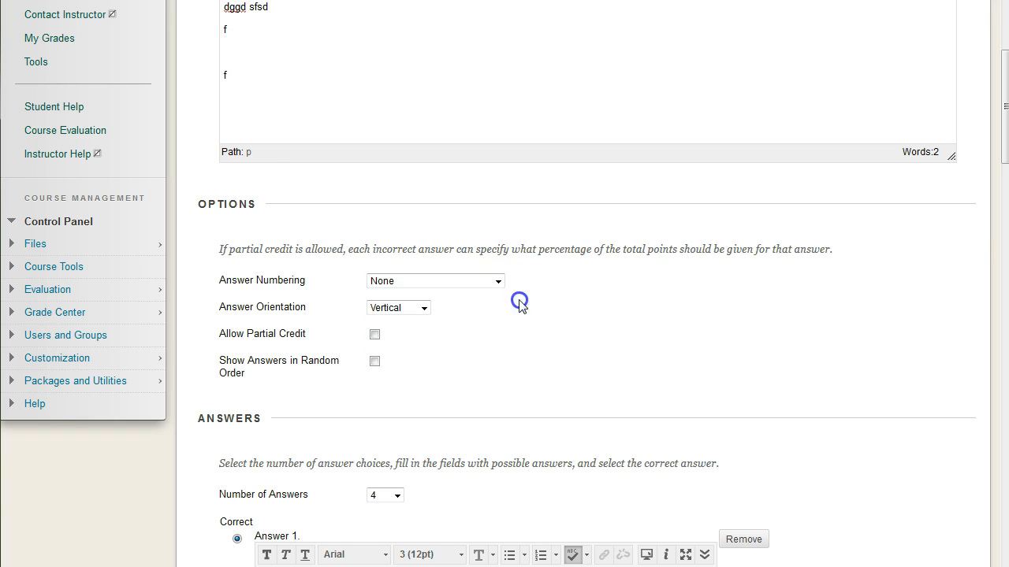
Step: Try the Horizontal answer orientation and return it to Vertical
{"action": "scroll", "coordinate": [495, 331], "scroll_direction": "up", "scroll_amount": 2}
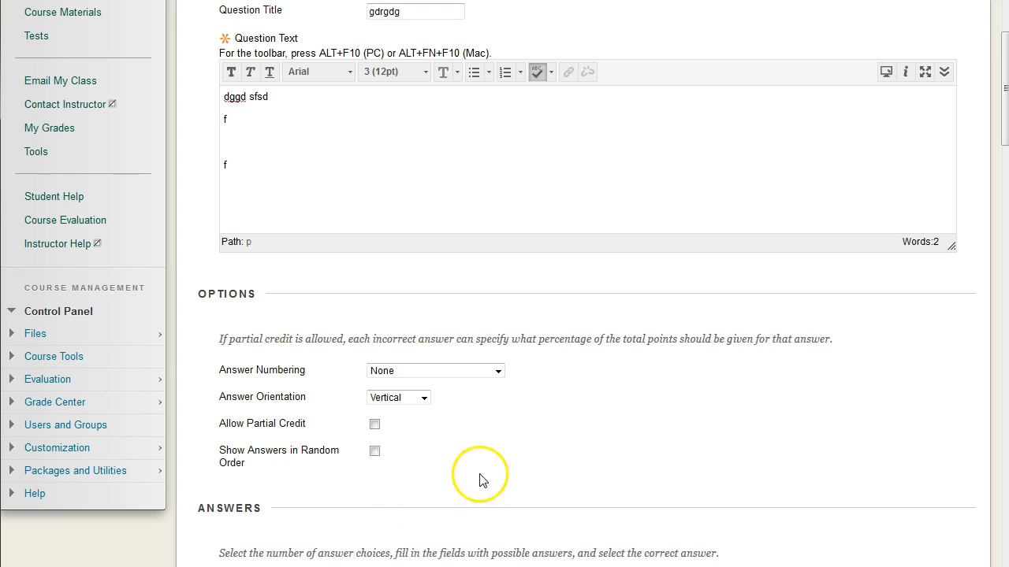
{"action": "left_click", "coordinate": [418, 398]}
{"action": "left_click", "coordinate": [415, 419]}
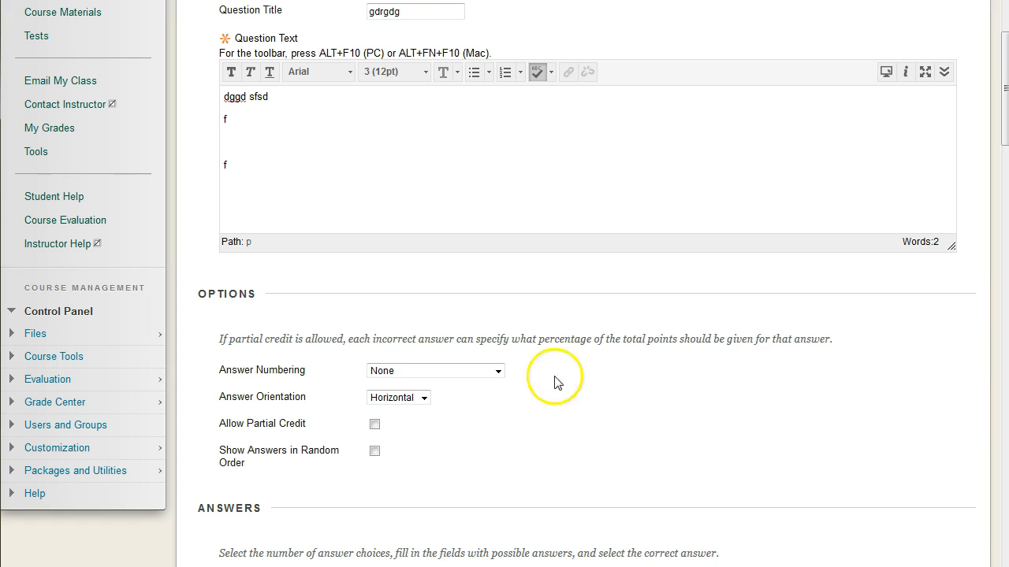
{"action": "left_click", "coordinate": [410, 402]}
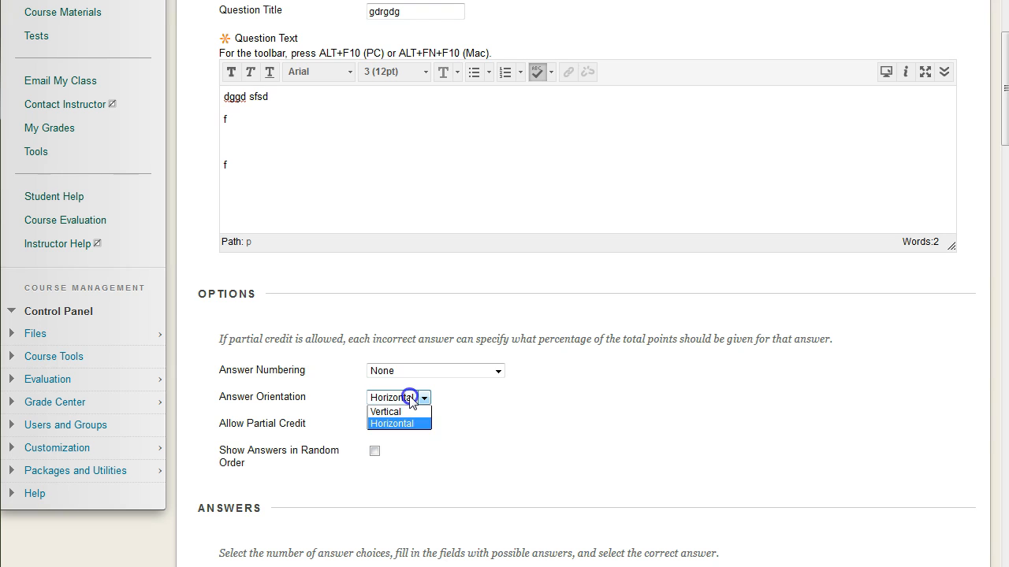
{"action": "left_click", "coordinate": [401, 411]}
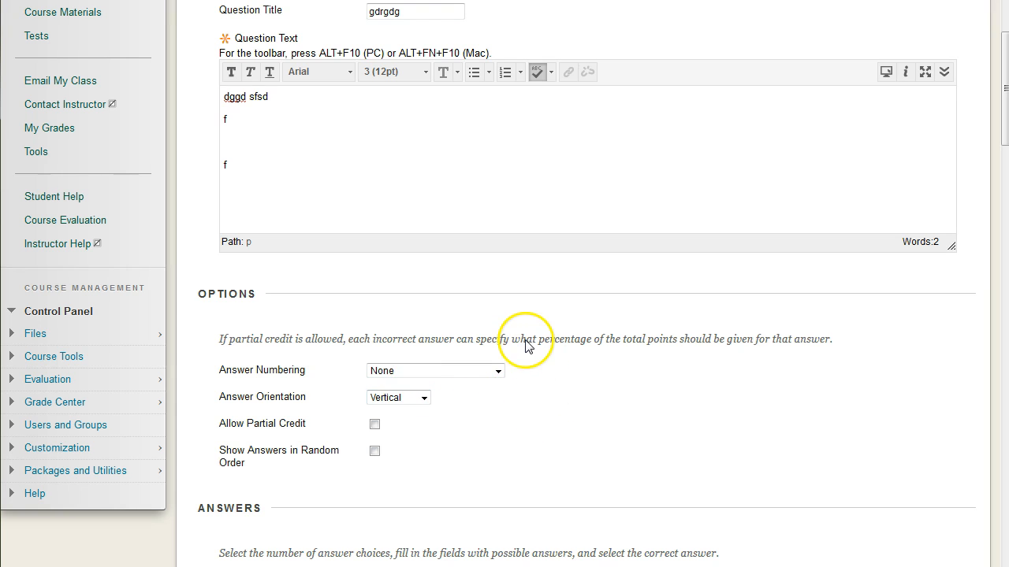
Step: Allow partial credit for the question and have its answers shown in random order
{"action": "scroll", "coordinate": [520, 378], "scroll_direction": "down", "scroll_amount": 2}
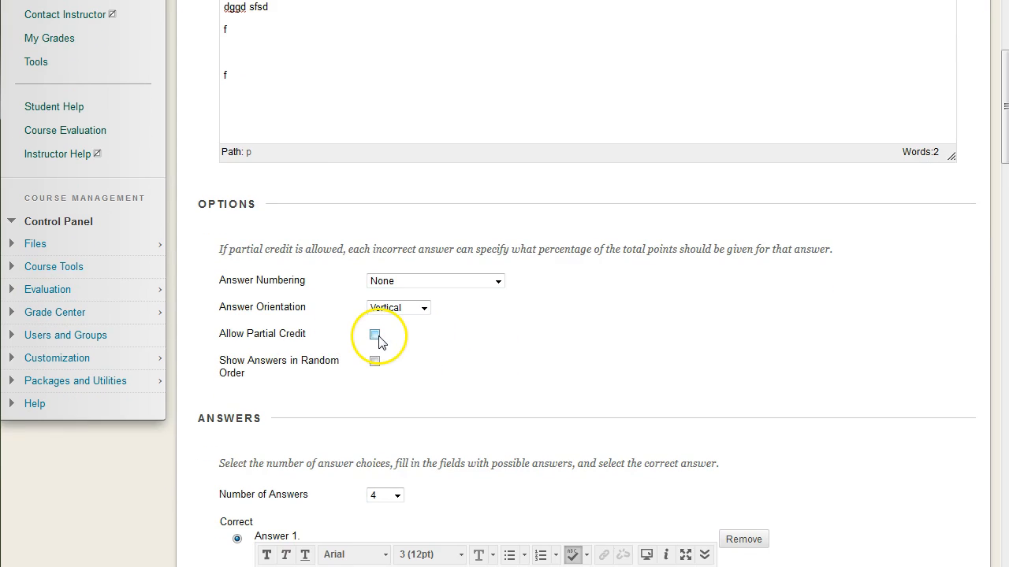
{"action": "left_click", "coordinate": [375, 336]}
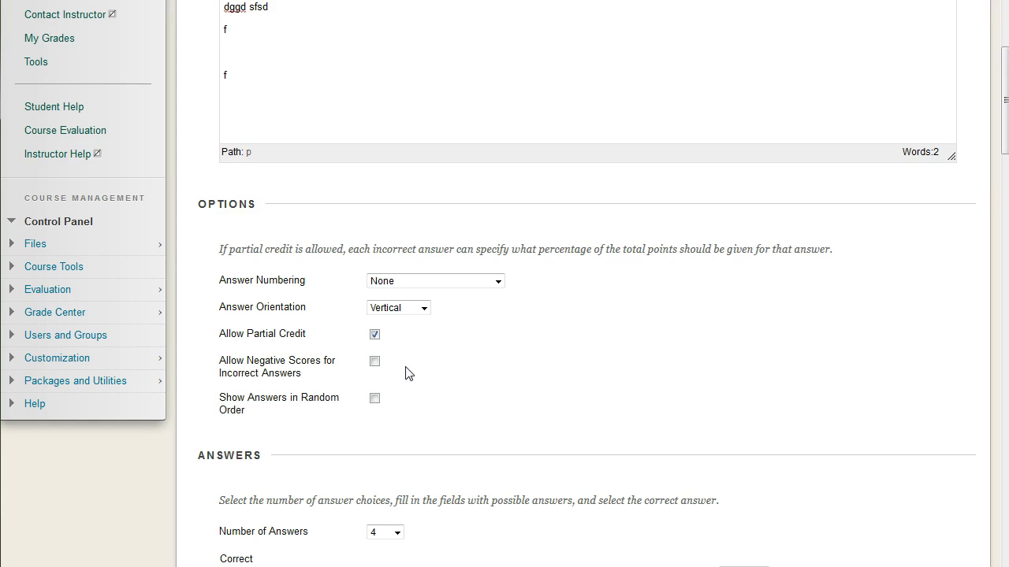
{"action": "scroll", "coordinate": [484, 383], "scroll_direction": "up", "scroll_amount": 2}
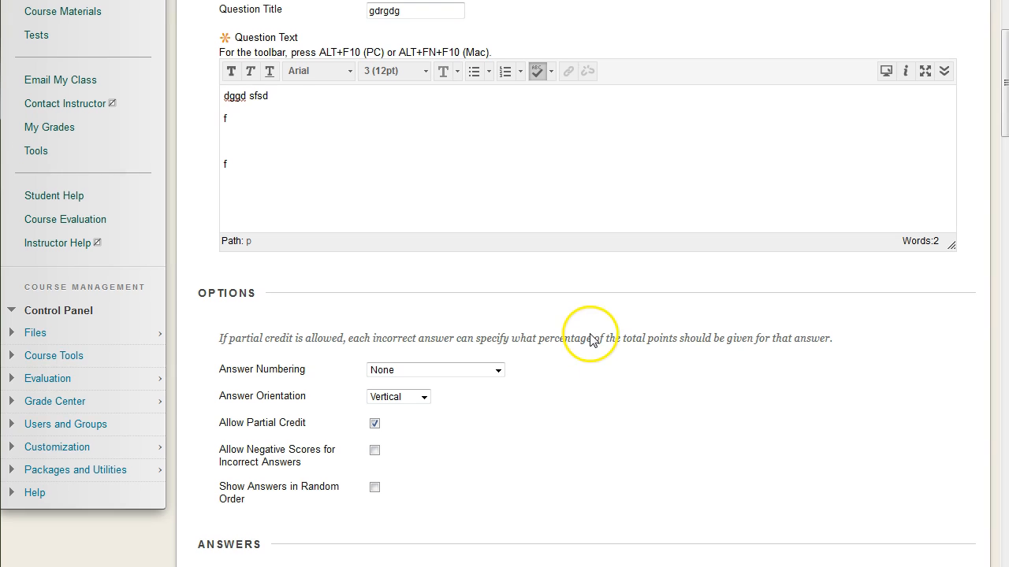
{"action": "scroll", "coordinate": [551, 339], "scroll_direction": "down", "scroll_amount": 4}
{"action": "scroll", "coordinate": [592, 337], "scroll_direction": "down", "scroll_amount": 1}
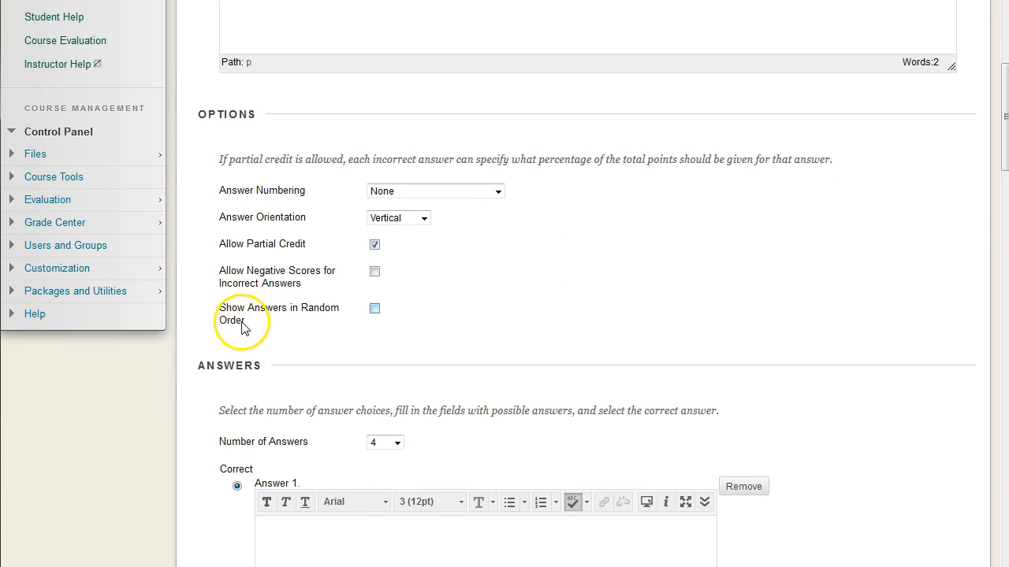
{"action": "left_click", "coordinate": [374, 309]}
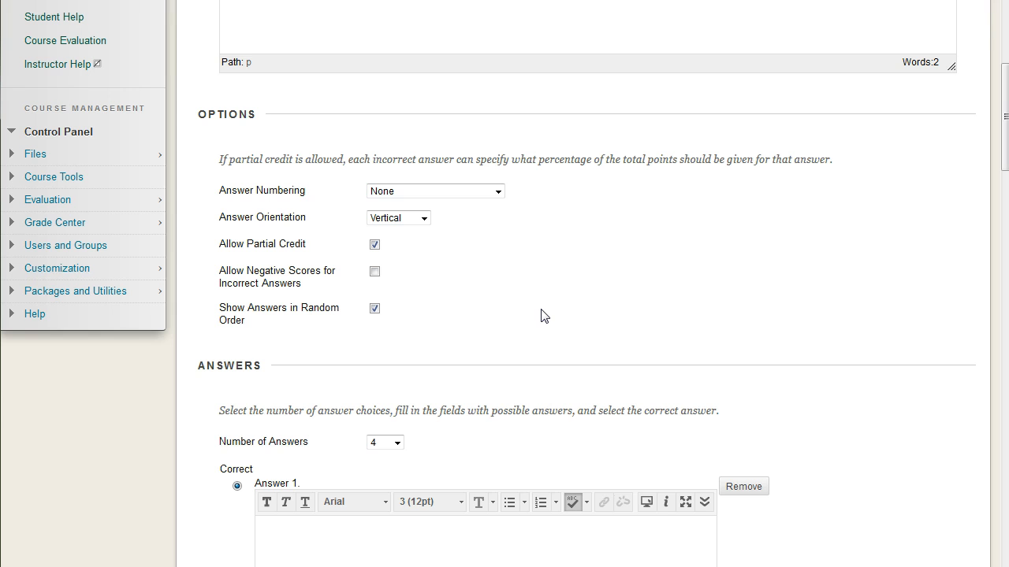
Step: Look through the available numbers of answers, leaving the question at 4
{"action": "scroll", "coordinate": [560, 304], "scroll_direction": "down", "scroll_amount": 7}
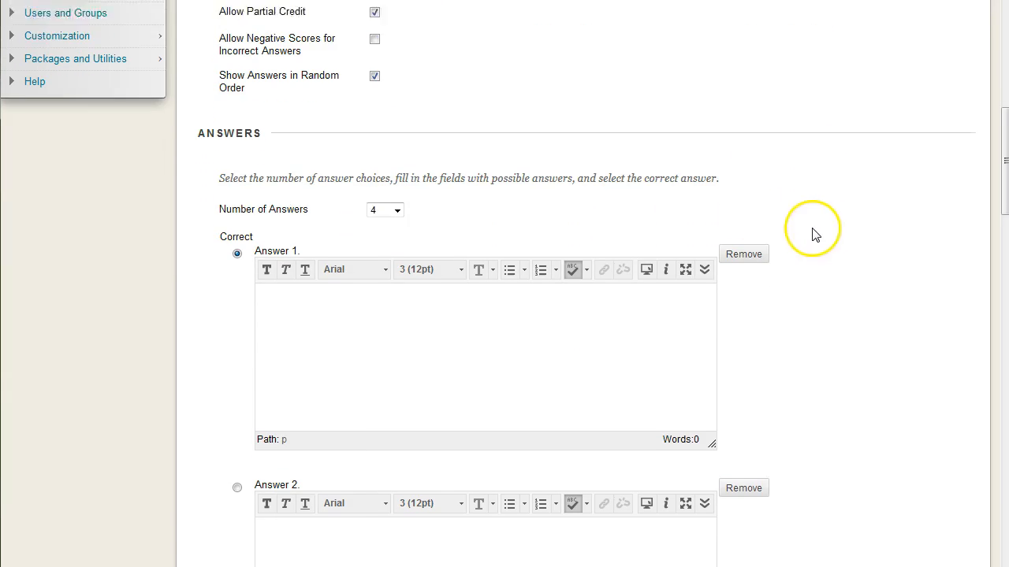
{"action": "scroll", "coordinate": [816, 234], "scroll_direction": "down", "scroll_amount": 1}
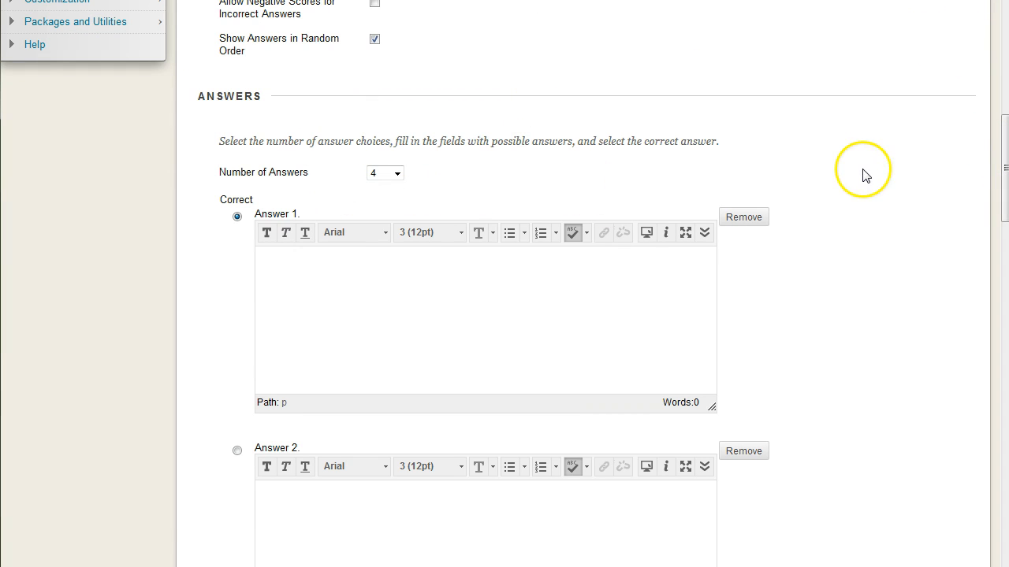
{"action": "left_click", "coordinate": [397, 174]}
{"action": "mouse_move", "coordinate": [397, 213]}
{"action": "left_mouse_down"}
{"action": "mouse_move", "coordinate": [401, 410]}
{"action": "mouse_move", "coordinate": [403, 198]}
{"action": "left_mouse_up"}
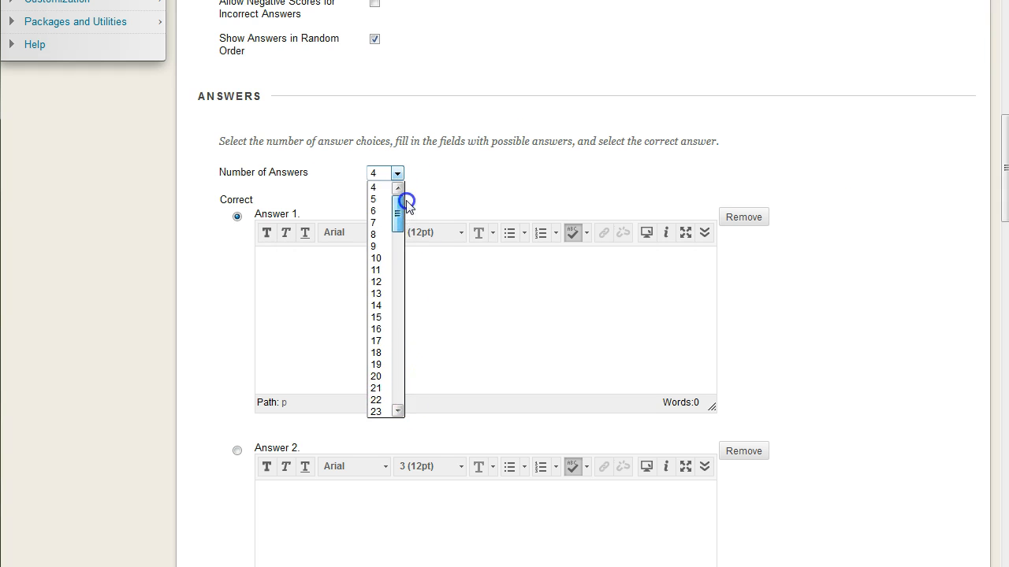
Step: Fill in the first two answer choices with "Answer 1" and "Answer 2"
{"action": "left_click", "coordinate": [520, 320]}
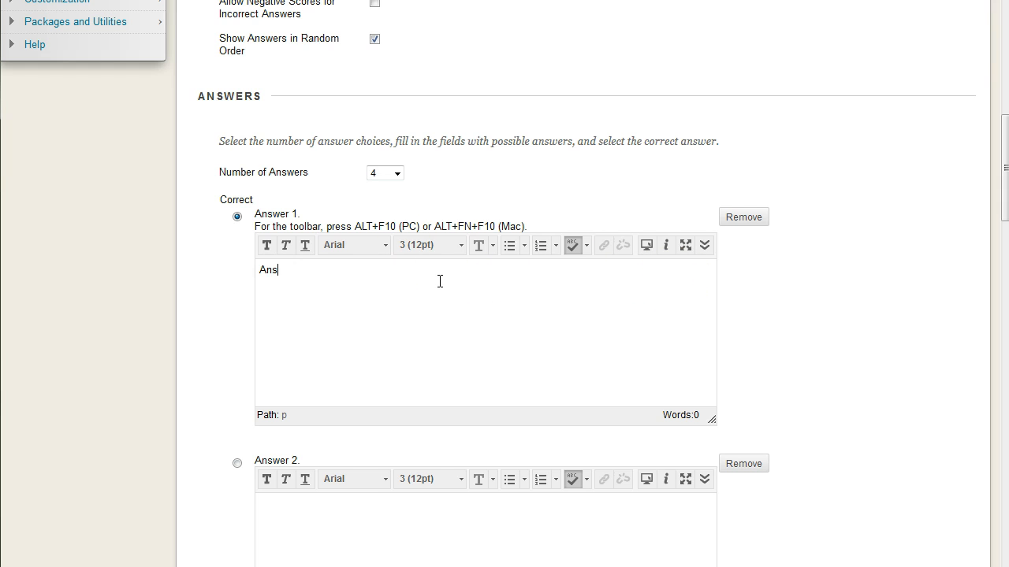
{"action": "left_click", "coordinate": [418, 481]}
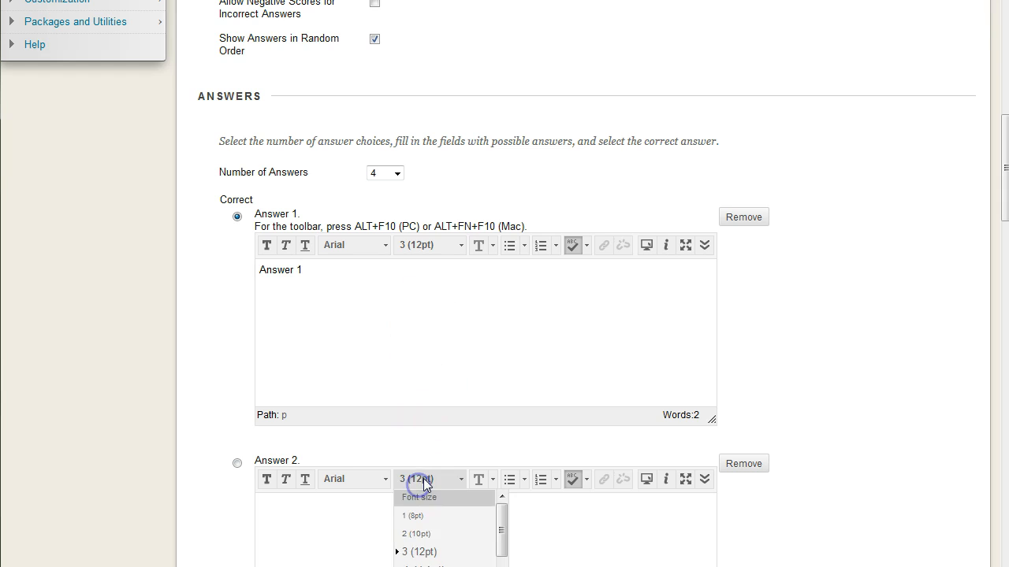
{"action": "left_click", "coordinate": [360, 509]}
{"action": "scroll", "coordinate": [370, 500], "scroll_direction": "down", "scroll_amount": 2}
{"action": "type", "text": "Answer"}
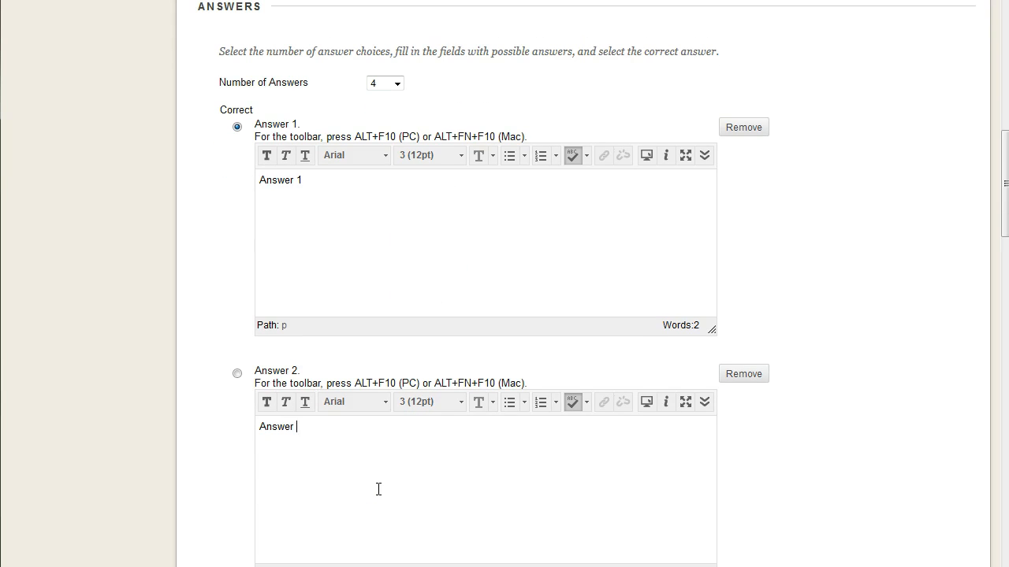
Step: Fill in the third answer with "/......" and the fourth with "fdsf" followed by "fd" two lines below
{"action": "scroll", "coordinate": [373, 441], "scroll_direction": "down", "scroll_amount": 3}
{"action": "left_click", "coordinate": [351, 433]}
{"action": "type", "text": "/...."}
{"action": "scroll", "coordinate": [398, 400], "scroll_direction": "down", "scroll_amount": 6}
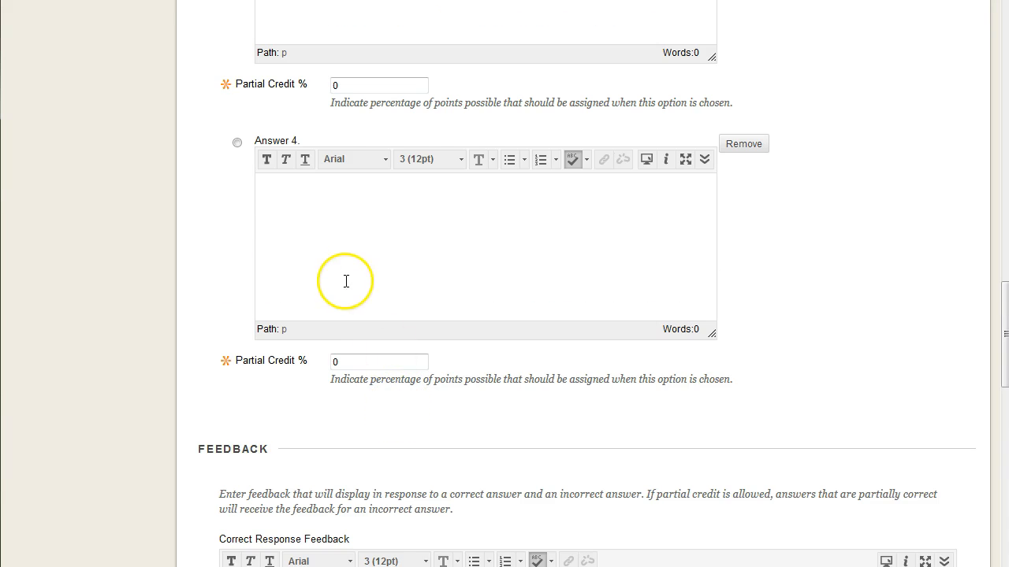
{"action": "left_click", "coordinate": [345, 278]}
{"action": "type", "text": "fdsf"}
{"action": "key", "text": "Return"}
{"action": "key", "text": "Return"}
{"action": "type", "text": "f"}
{"action": "scroll", "coordinate": [345, 275], "scroll_direction": "up", "scroll_amount": 7}
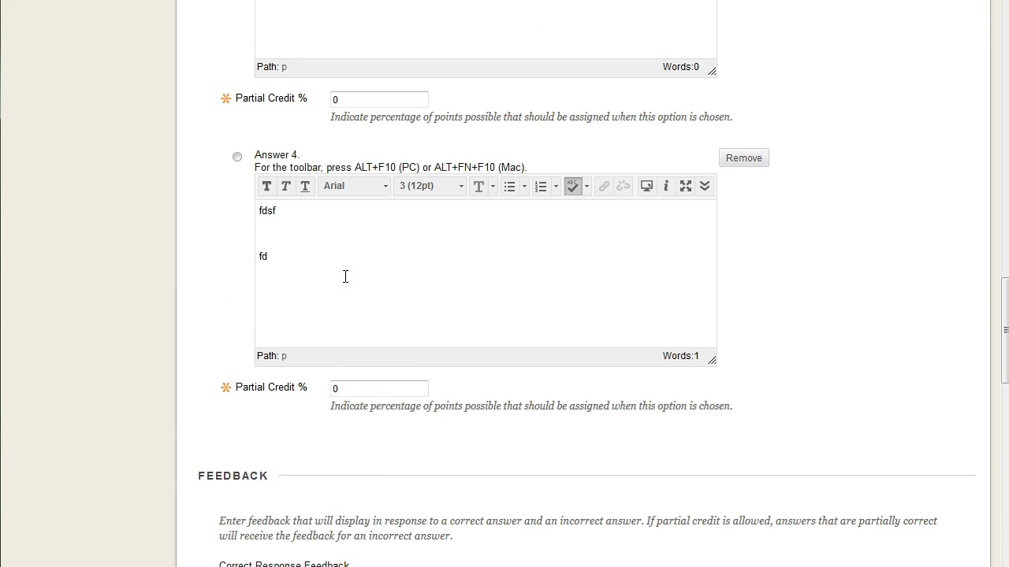
Step: Mark Answer 2 as the correct answer
{"action": "left_click", "coordinate": [276, 221]}
{"action": "scroll", "coordinate": [260, 181], "scroll_direction": "up", "scroll_amount": 2}
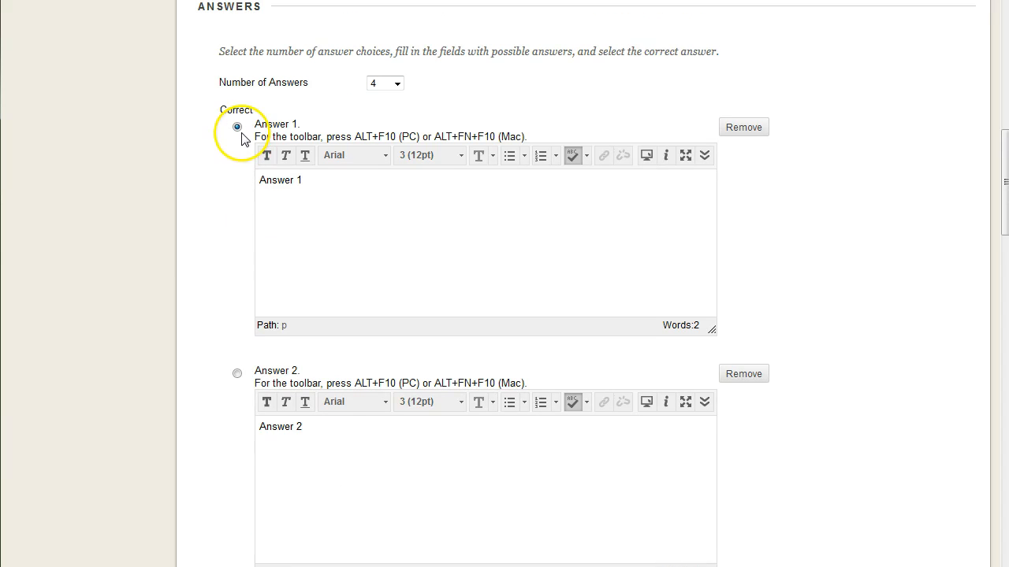
{"action": "scroll", "coordinate": [240, 354], "scroll_direction": "down", "scroll_amount": 2}
{"action": "scroll", "coordinate": [248, 315], "scroll_direction": "down", "scroll_amount": 1}
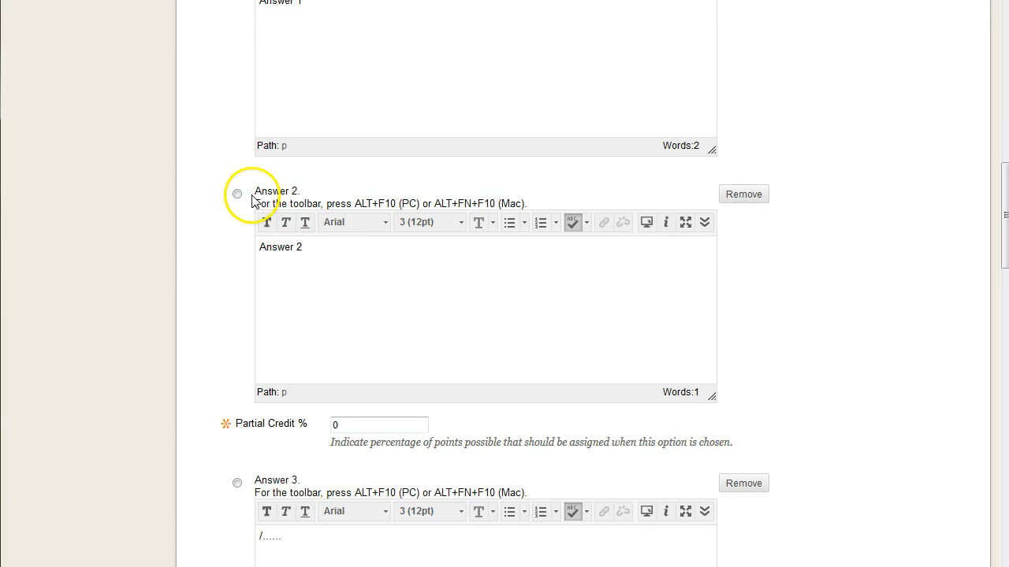
{"action": "left_click", "coordinate": [236, 194]}
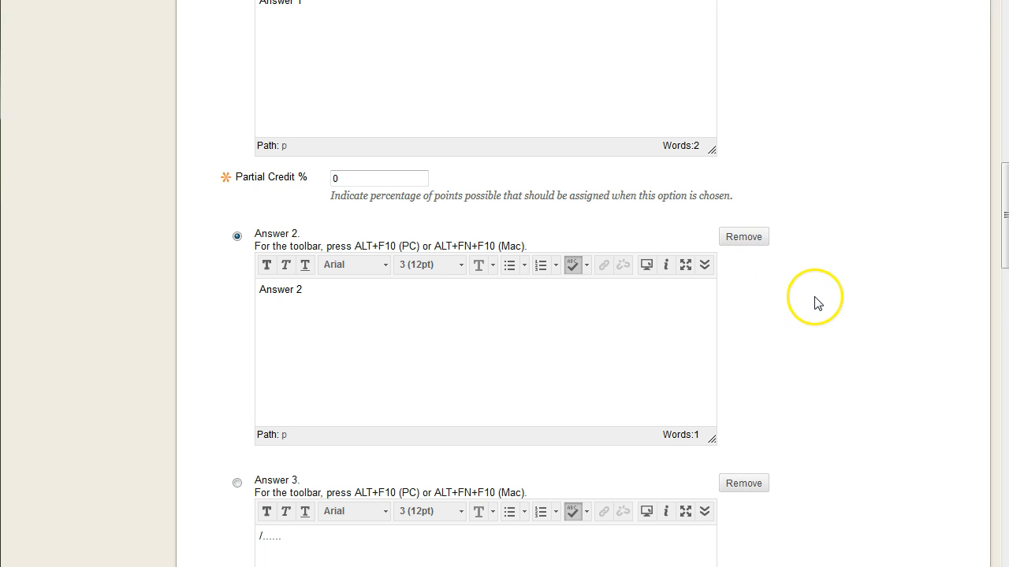
Step: Examine the correct and incorrect response feedback fields below the answers
{"action": "scroll", "coordinate": [815, 299], "scroll_direction": "down", "scroll_amount": 7}
{"action": "scroll", "coordinate": [819, 299], "scroll_direction": "down", "scroll_amount": 4}
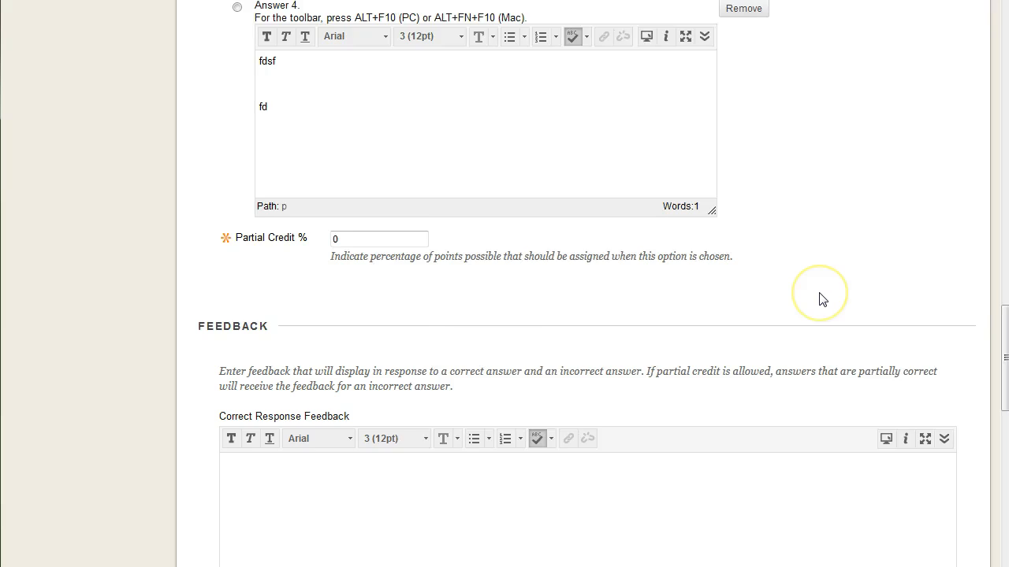
{"action": "left_click", "coordinate": [723, 351]}
{"action": "scroll", "coordinate": [713, 351], "scroll_direction": "down", "scroll_amount": 1}
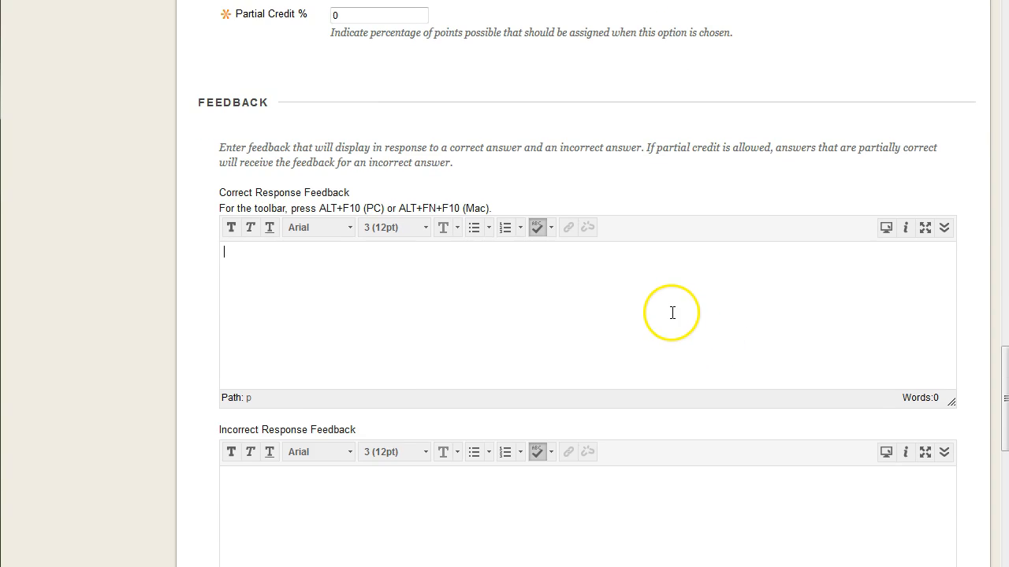
{"action": "left_click", "coordinate": [439, 275]}
{"action": "scroll", "coordinate": [489, 331], "scroll_direction": "down", "scroll_amount": 1}
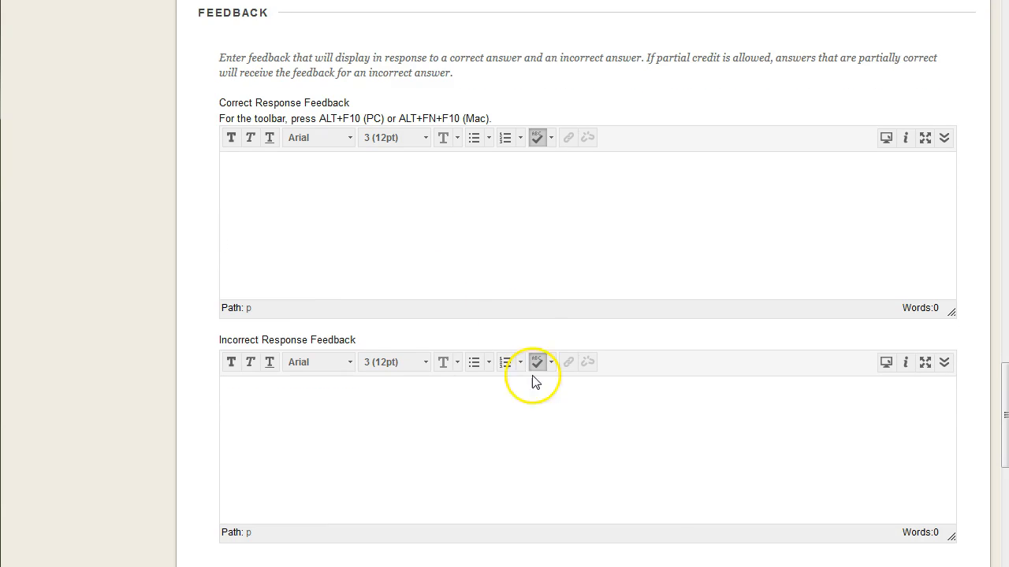
{"action": "left_click", "coordinate": [493, 413]}
{"action": "scroll", "coordinate": [489, 415], "scroll_direction": "down", "scroll_amount": 2}
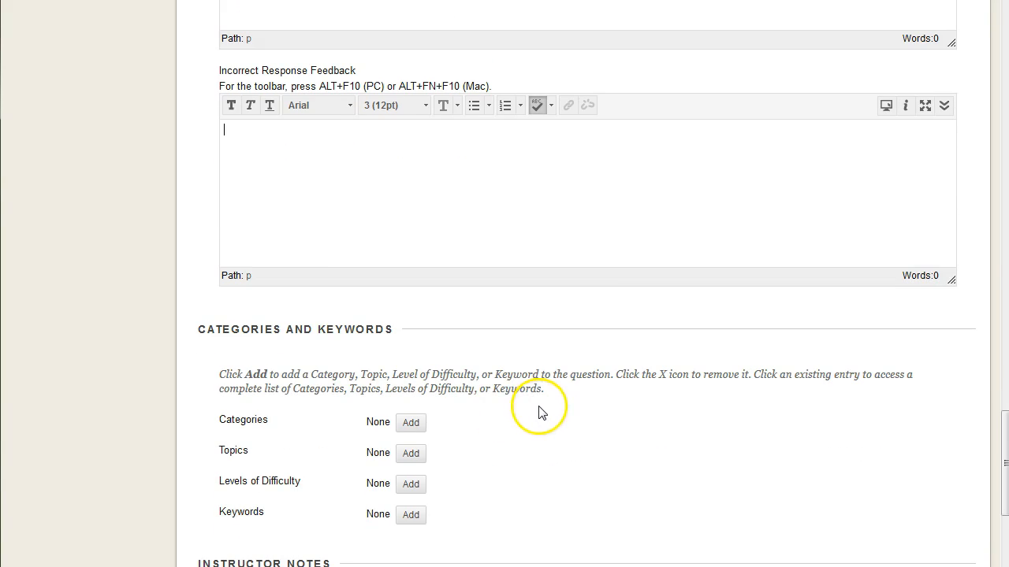
Step: Look back over the question form, from the question text through the answers and partial credit fields to the feedback section
{"action": "scroll", "coordinate": [524, 362], "scroll_direction": "down", "scroll_amount": 1}
{"action": "scroll", "coordinate": [510, 324], "scroll_direction": "up", "scroll_amount": 1}
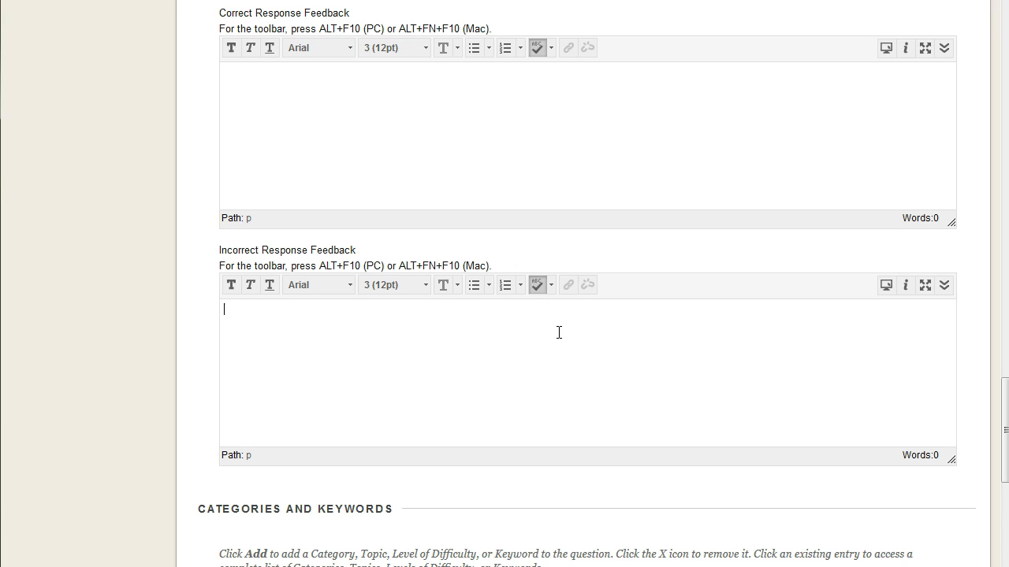
{"action": "scroll", "coordinate": [559, 333], "scroll_direction": "up", "scroll_amount": 20}
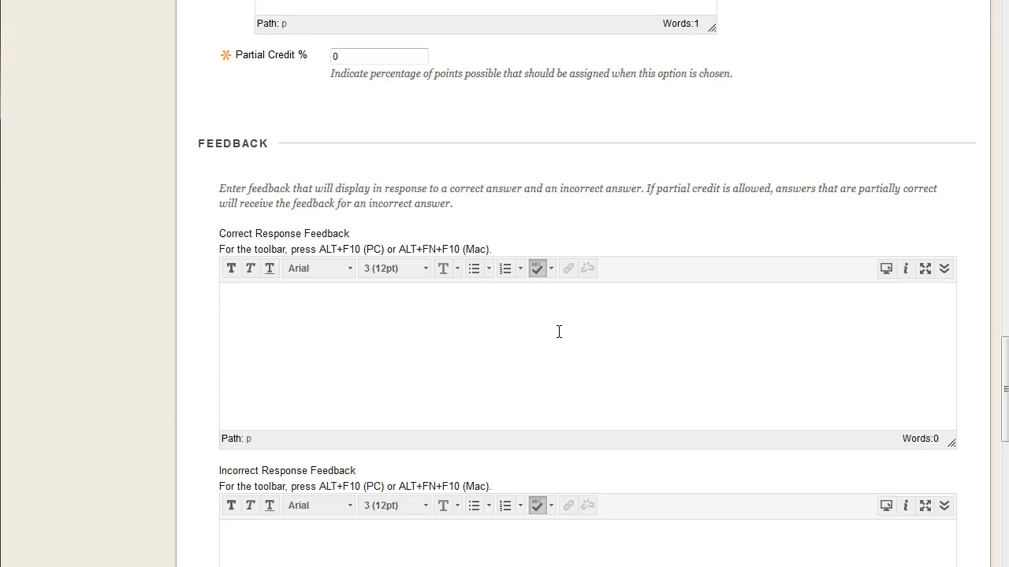
{"action": "scroll", "coordinate": [667, 356], "scroll_direction": "up", "scroll_amount": 2}
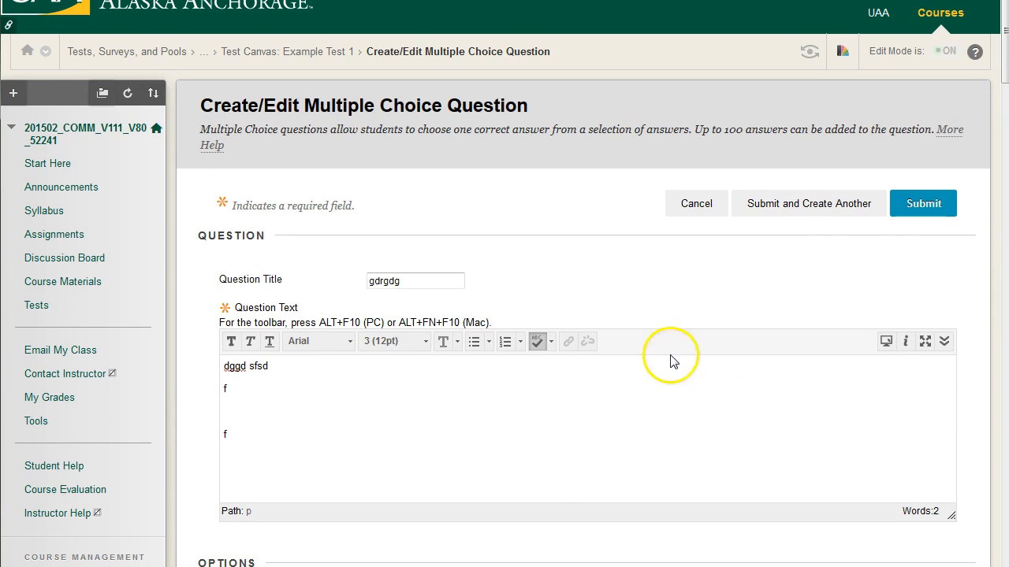
{"action": "scroll", "coordinate": [835, 339], "scroll_direction": "down", "scroll_amount": 5}
{"action": "scroll", "coordinate": [782, 352], "scroll_direction": "down", "scroll_amount": 15}
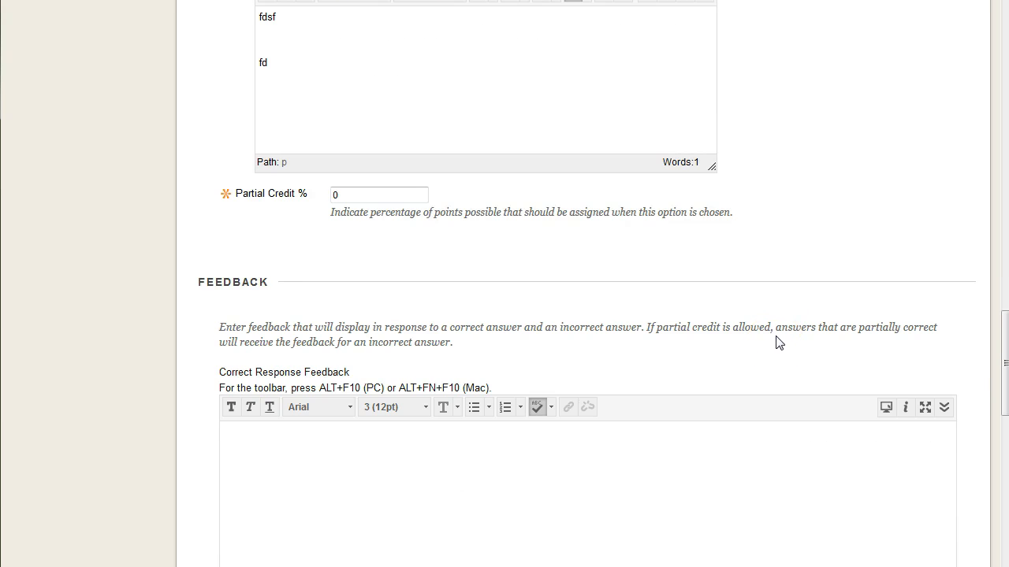
{"action": "scroll", "coordinate": [779, 342], "scroll_direction": "up", "scroll_amount": 3}
{"action": "left_click", "coordinate": [851, 313]}
{"action": "scroll", "coordinate": [851, 313], "scroll_direction": "up", "scroll_amount": 3}
{"action": "scroll", "coordinate": [851, 311], "scroll_direction": "down", "scroll_amount": 11}
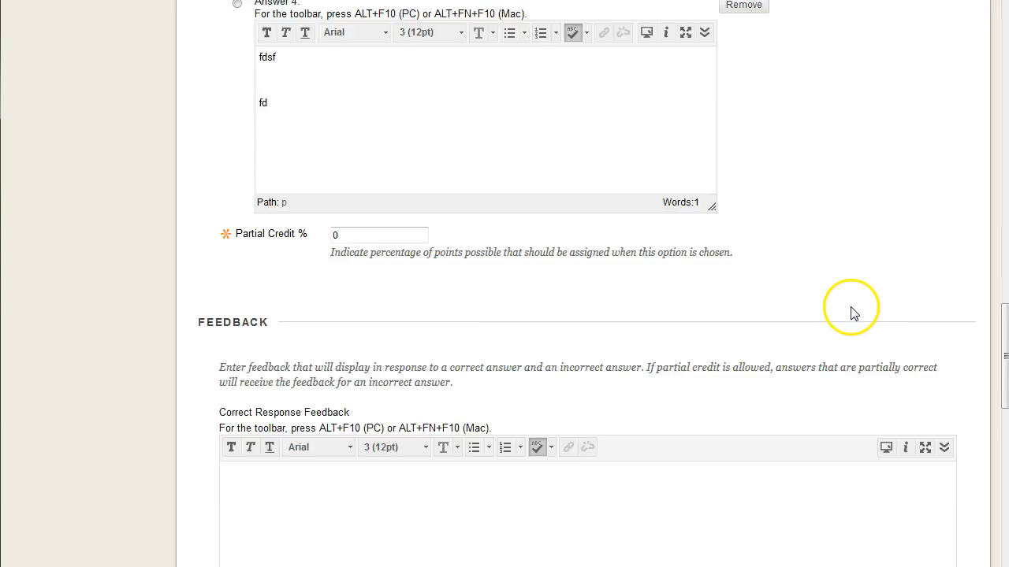
{"action": "left_click", "coordinate": [424, 310]}
{"action": "scroll", "coordinate": [424, 310], "scroll_direction": "up", "scroll_amount": 2}
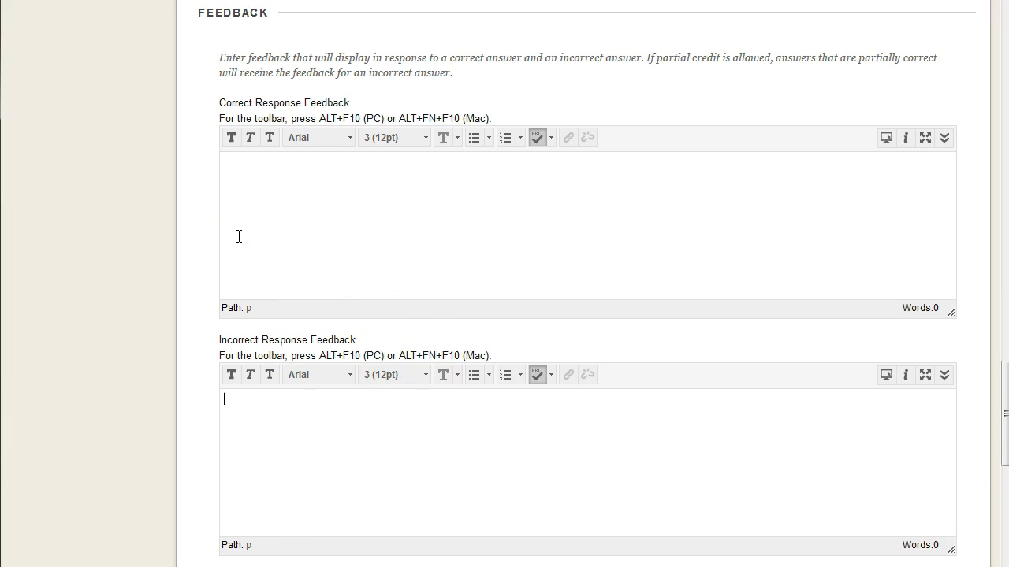
Step: Examine the Categories and Keywords options and the Instructor Notes field at the end of the question form
{"action": "scroll", "coordinate": [232, 236], "scroll_direction": "down", "scroll_amount": 5}
{"action": "scroll", "coordinate": [228, 245], "scroll_direction": "up", "scroll_amount": 1}
{"action": "scroll", "coordinate": [283, 299], "scroll_direction": "down", "scroll_amount": 1}
{"action": "left_click", "coordinate": [338, 352]}
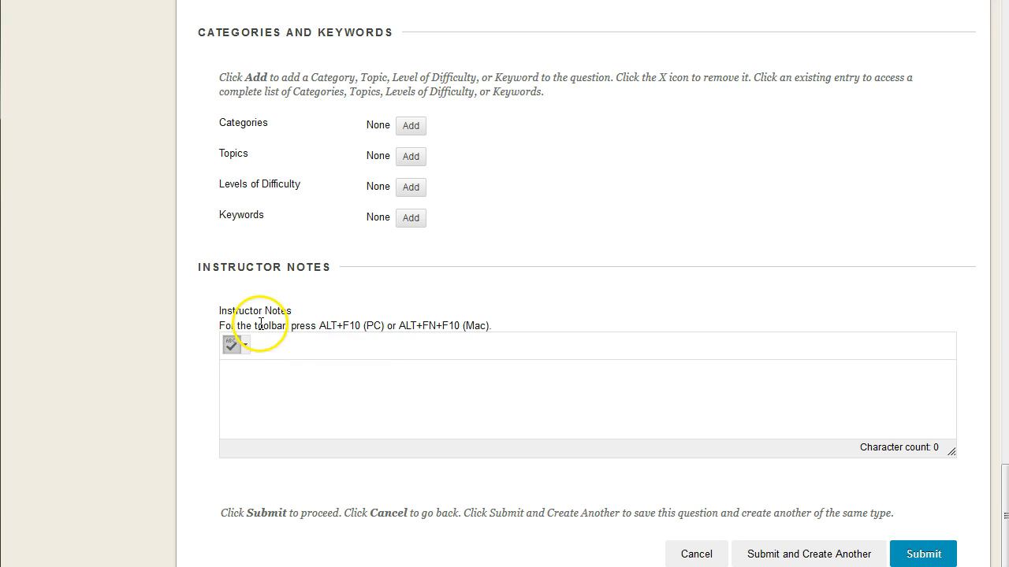
{"action": "left_click_drag", "start_coordinate": [215, 309], "coordinate": [299, 314]}
{"action": "left_click", "coordinate": [328, 371]}
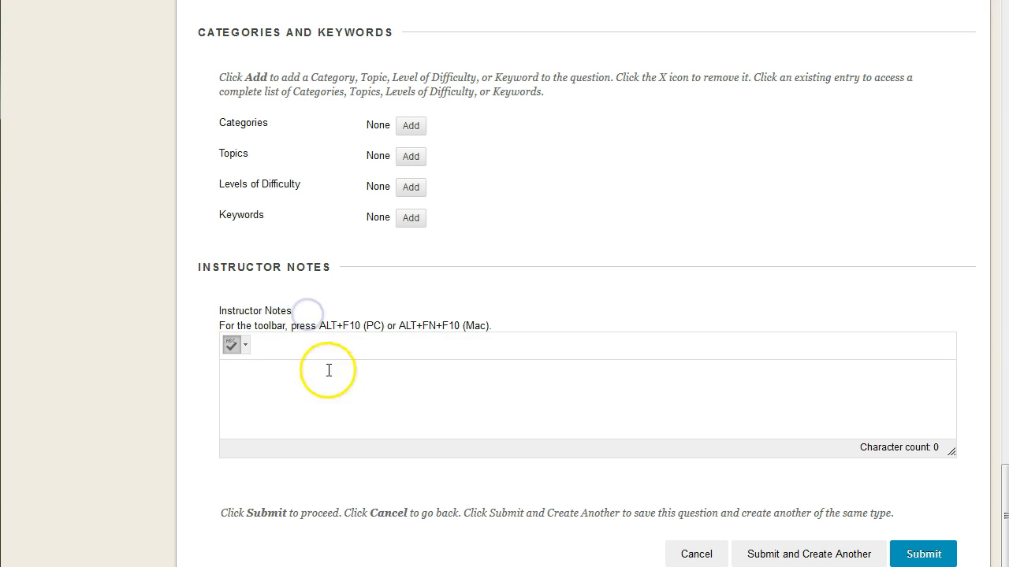
Step: Add the tag "moderate" to the question's Levels of Difficulty
{"action": "left_click", "coordinate": [468, 378]}
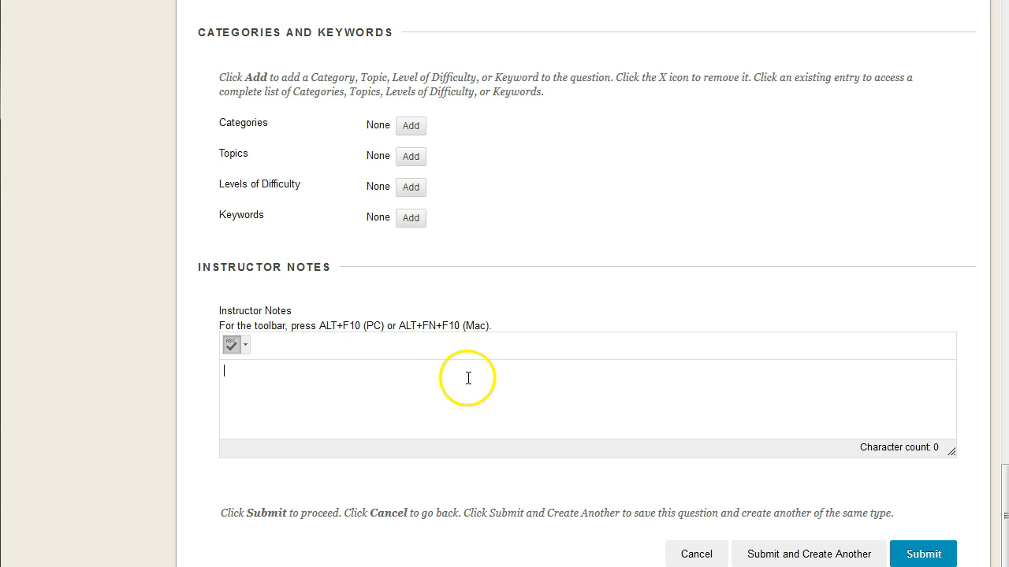
{"action": "scroll", "coordinate": [484, 383], "scroll_direction": "up", "scroll_amount": 4}
{"action": "scroll", "coordinate": [575, 289], "scroll_direction": "down", "scroll_amount": 1}
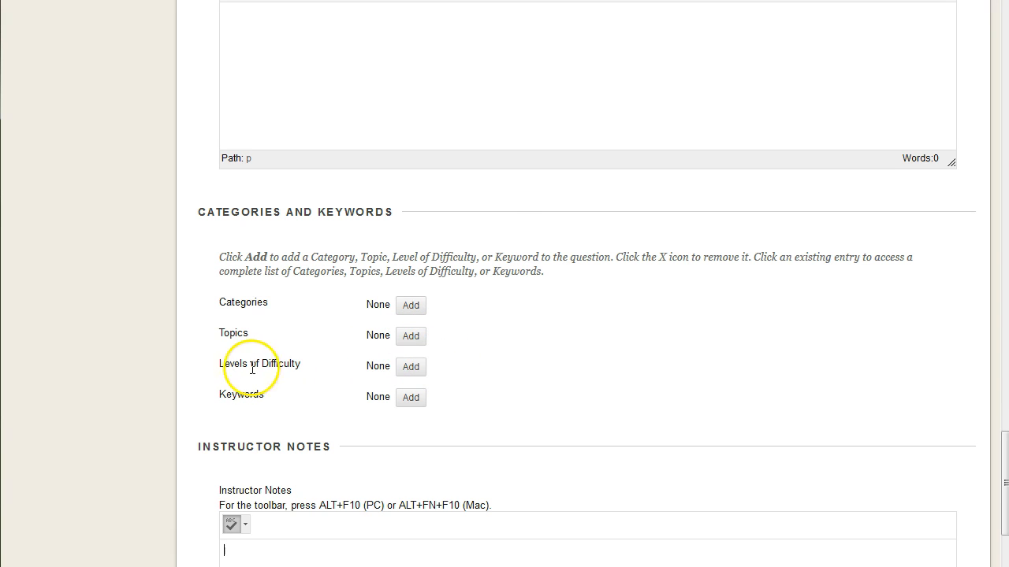
{"action": "left_click", "coordinate": [409, 366]}
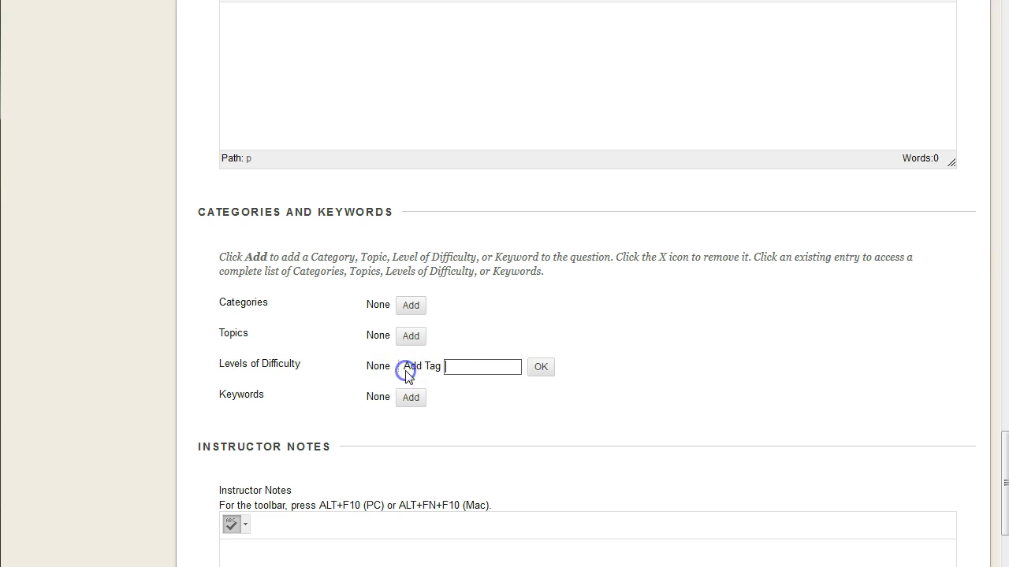
{"action": "left_click", "coordinate": [539, 368]}
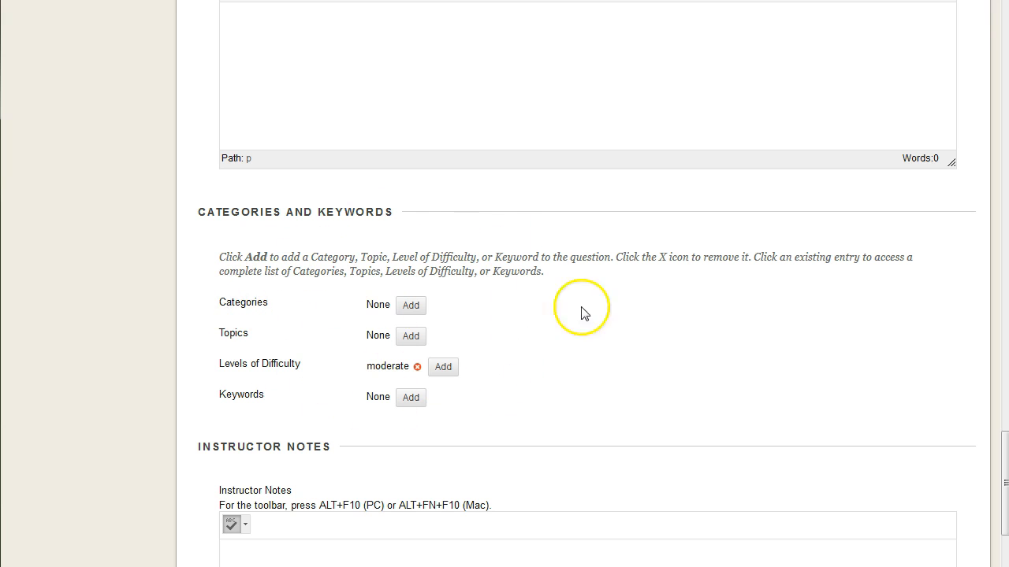
Step: Review the question form from the Instructor Notes back through the answers and options to the question title and text
{"action": "scroll", "coordinate": [591, 315], "scroll_direction": "down", "scroll_amount": 2}
{"action": "scroll", "coordinate": [636, 353], "scroll_direction": "up", "scroll_amount": 6}
{"action": "scroll", "coordinate": [678, 358], "scroll_direction": "up", "scroll_amount": 16}
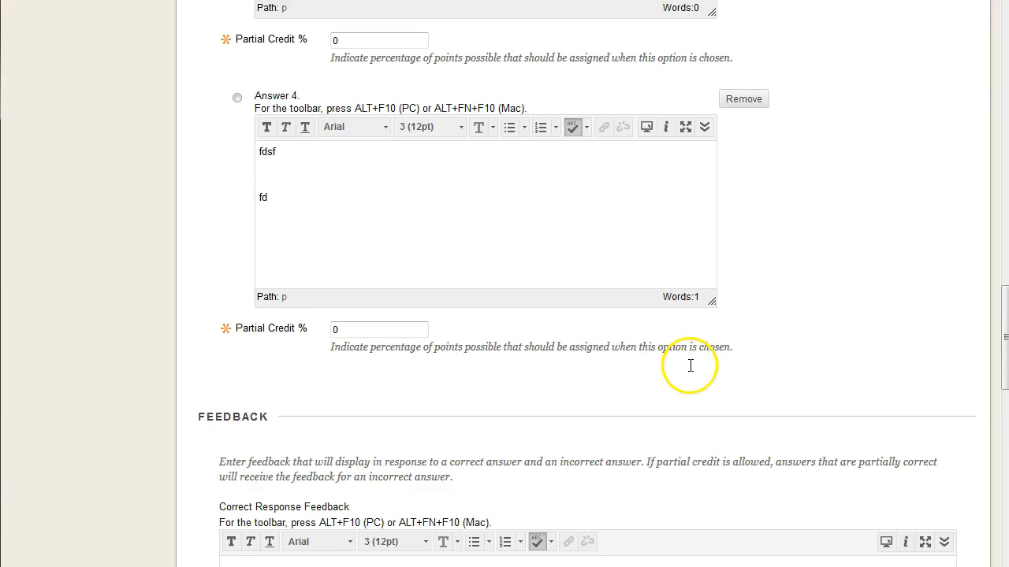
{"action": "scroll", "coordinate": [811, 371], "scroll_direction": "up", "scroll_amount": 10}
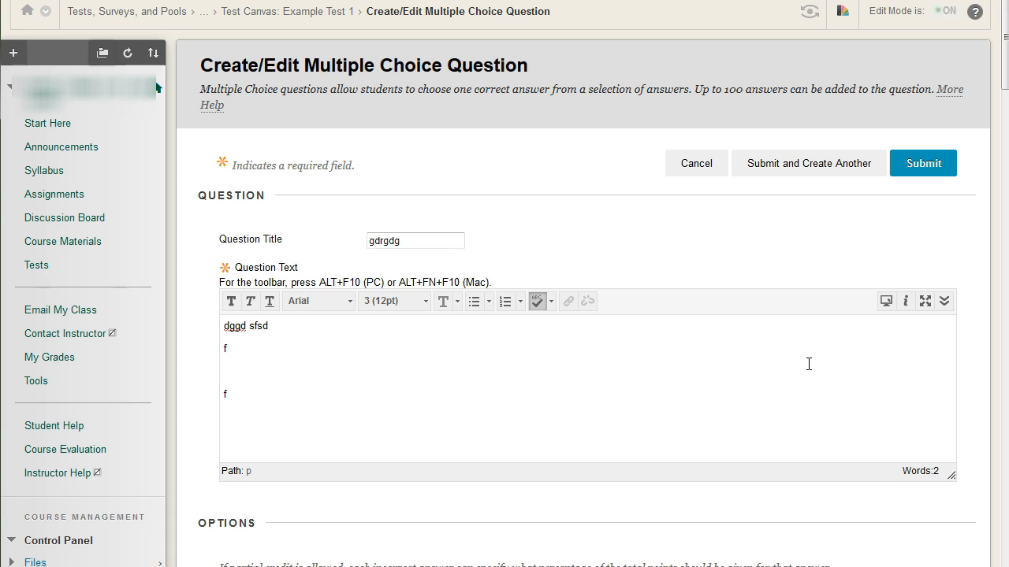
{"action": "scroll", "coordinate": [803, 248], "scroll_direction": "down", "scroll_amount": 6}
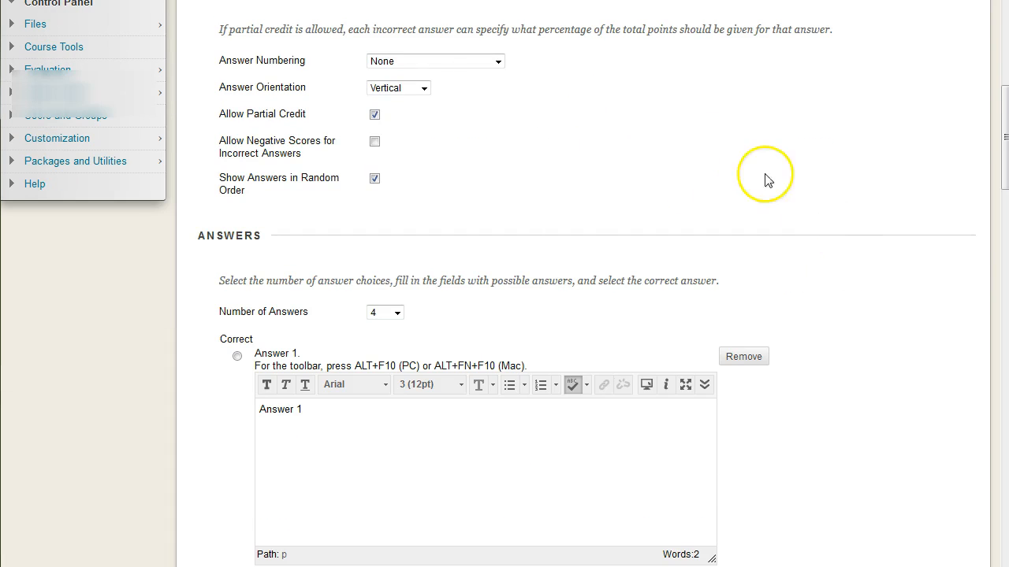
{"action": "scroll", "coordinate": [248, 168], "scroll_direction": "up", "scroll_amount": 2}
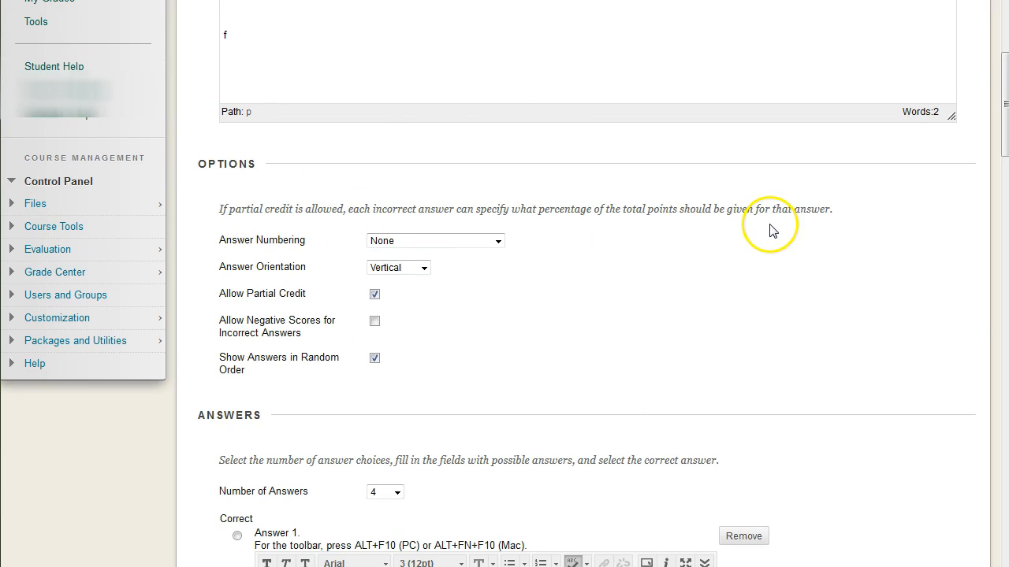
{"action": "scroll", "coordinate": [800, 246], "scroll_direction": "up", "scroll_amount": 5}
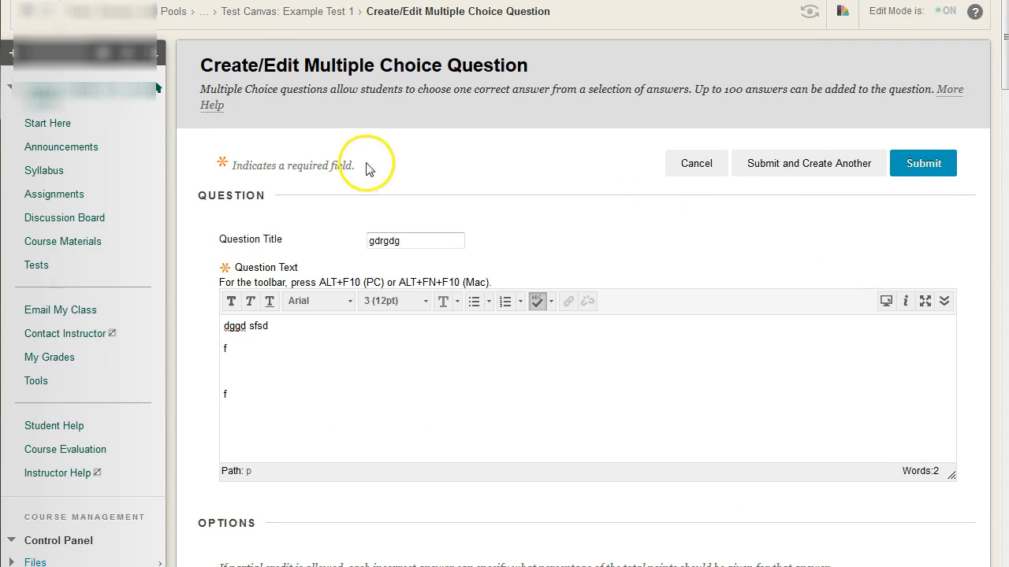
Step: Examine the Create/Edit Multiple Choice Question heading and look over the answer fields and the rest of the form once more
{"action": "left_click_drag", "start_coordinate": [276, 66], "coordinate": [581, 66]}
{"action": "left_click", "coordinate": [592, 68]}
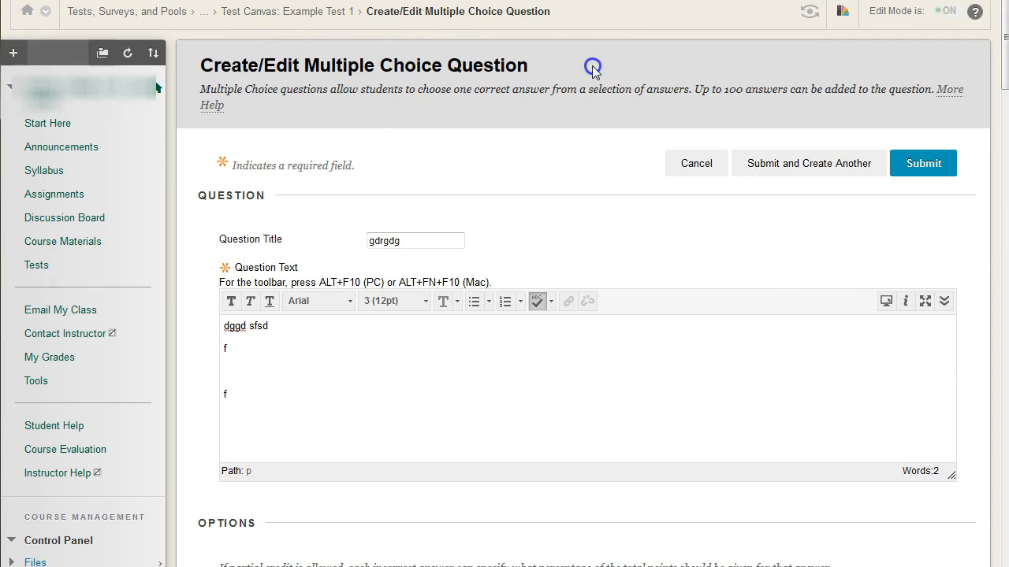
{"action": "scroll", "coordinate": [592, 68], "scroll_direction": "down", "scroll_amount": 6}
{"action": "scroll", "coordinate": [813, 283], "scroll_direction": "down", "scroll_amount": 5}
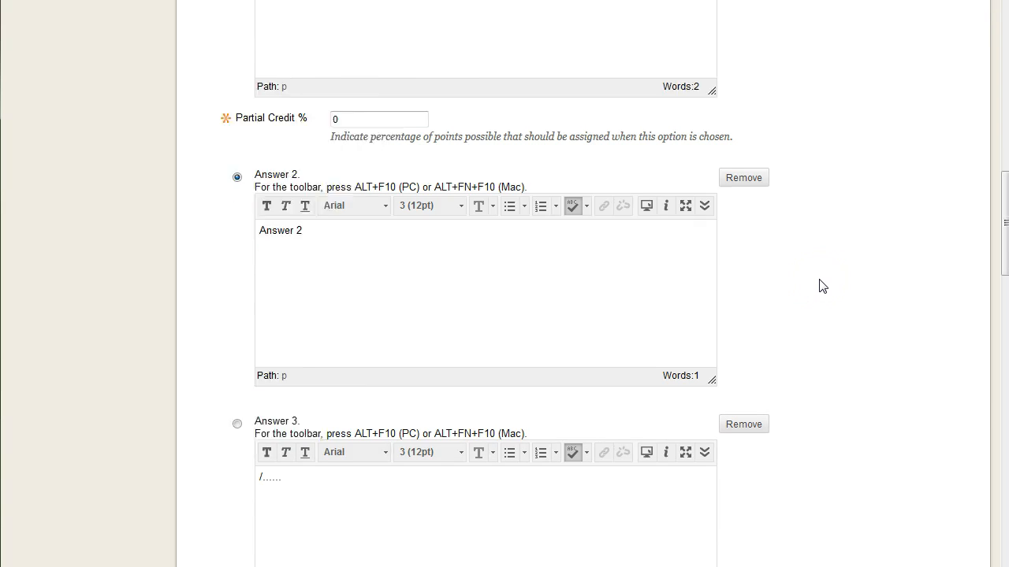
{"action": "scroll", "coordinate": [822, 285], "scroll_direction": "down", "scroll_amount": 2}
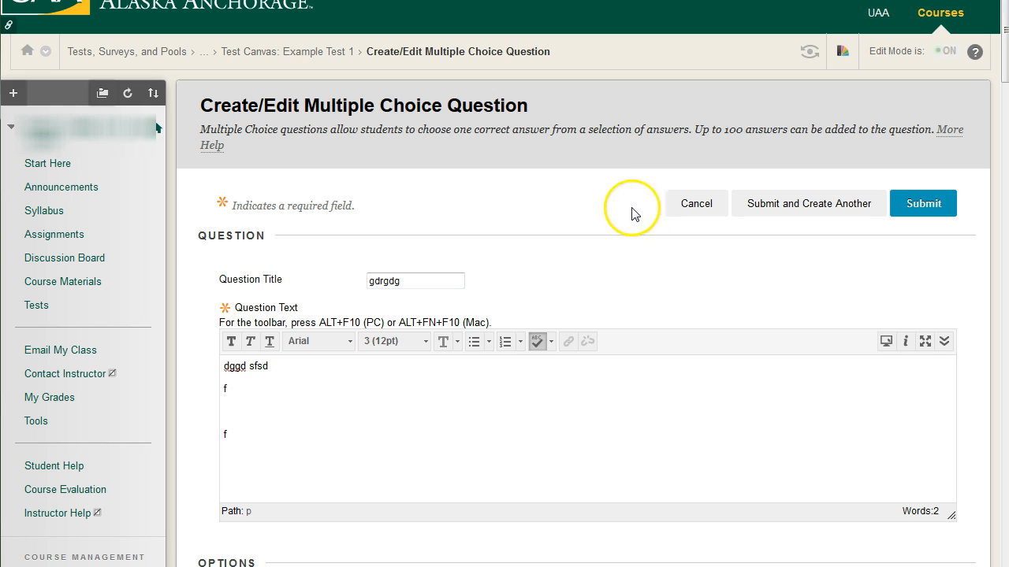
{"action": "left_click_drag", "start_coordinate": [197, 106], "coordinate": [550, 106]}
{"action": "left_click", "coordinate": [579, 192]}
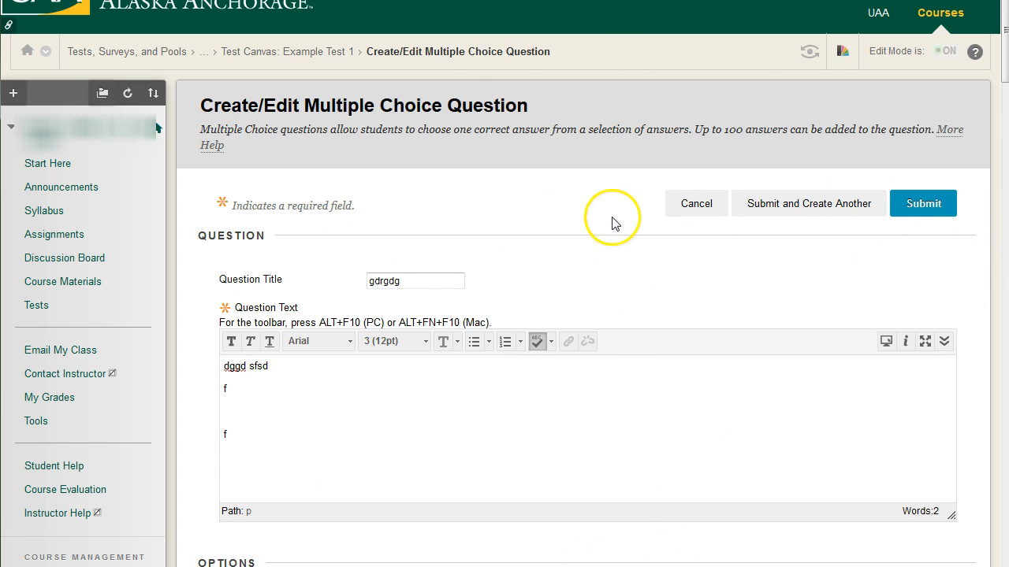
{"action": "scroll", "coordinate": [196, 276], "scroll_direction": "down", "scroll_amount": 10}
{"action": "scroll", "coordinate": [197, 278], "scroll_direction": "up", "scroll_amount": 9}
{"action": "scroll", "coordinate": [197, 277], "scroll_direction": "up", "scroll_amount": 2}
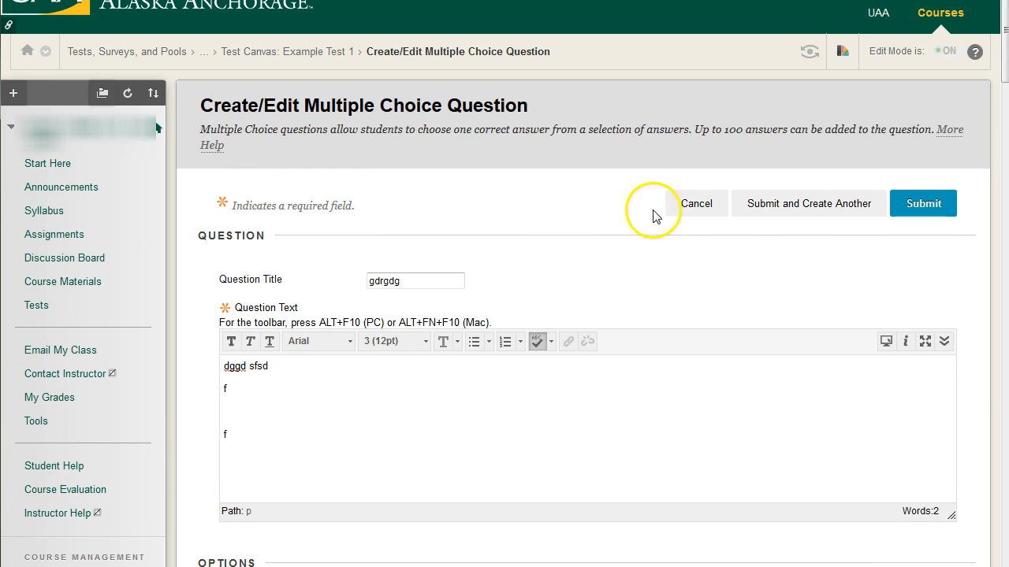